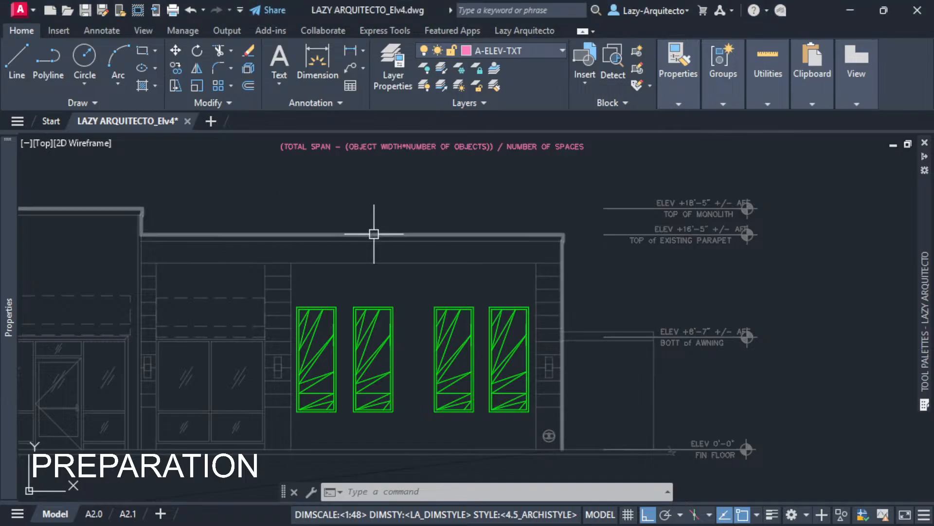
Step: Close the Properties palette
{"action": "middle_click_drag", "start_coordinate": [424, 257], "coordinate": [438, 257]}
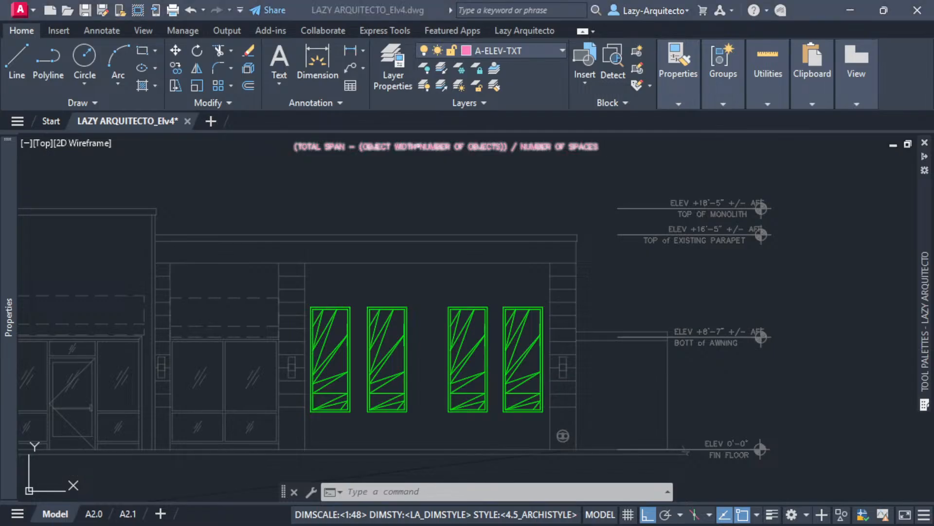
{"action": "mouse_move", "coordinate": [396, 260]}
{"action": "middle_mouse_down"}
{"action": "mouse_move", "coordinate": [417, 213]}
{"action": "mouse_move", "coordinate": [349, 227]}
{"action": "middle_mouse_up"}
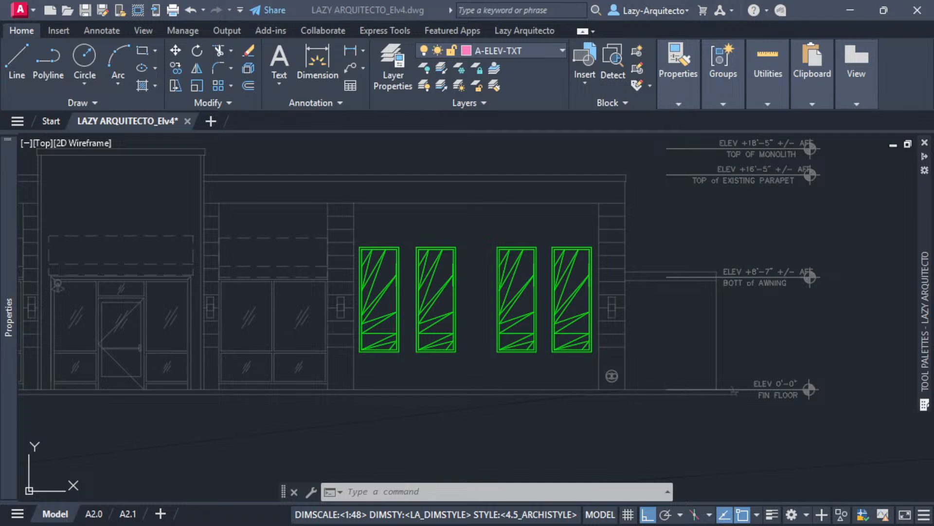
{"action": "middle_click_drag", "start_coordinate": [492, 238], "coordinate": [401, 245]}
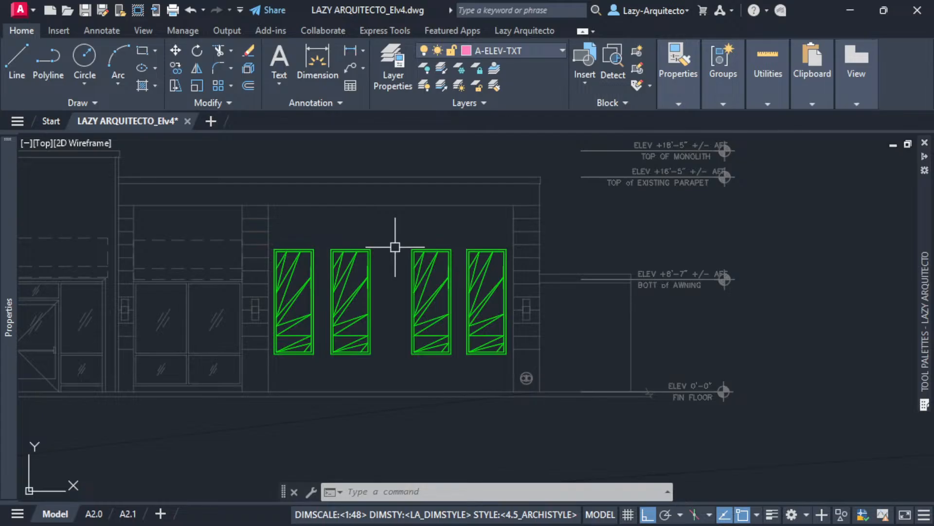
{"action": "mouse_move", "coordinate": [12, 158]}
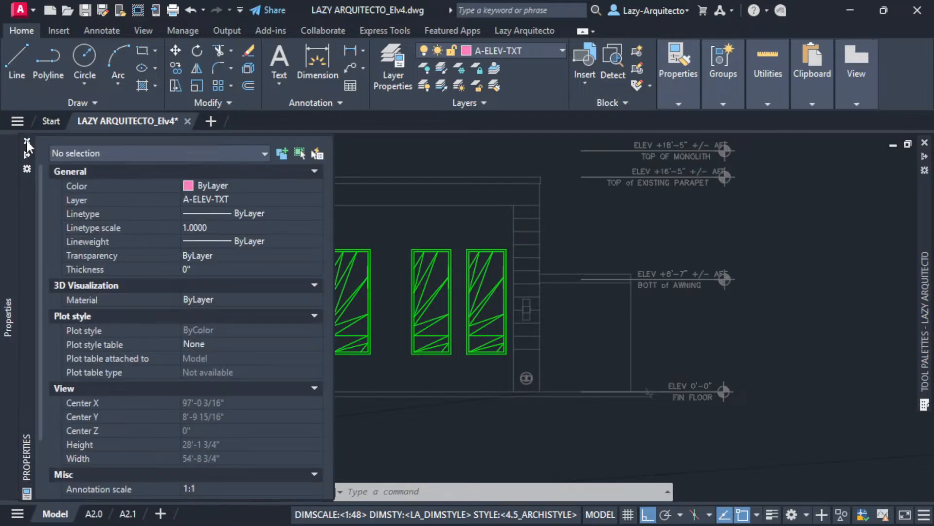
{"action": "left_click", "coordinate": [27, 141]}
Step: Move the leftmost green window a little to the right, leaving about 1'-0" between it and the adjacent pier
{"action": "mouse_move", "coordinate": [394, 270]}
{"action": "middle_mouse_down"}
{"action": "mouse_move", "coordinate": [391, 292]}
{"action": "mouse_move", "coordinate": [593, 306]}
{"action": "middle_mouse_up"}
{"action": "scroll", "coordinate": [576, 302], "scroll_direction": "down", "scroll_amount": 3}
{"action": "mouse_move", "coordinate": [545, 282]}
{"action": "middle_mouse_down"}
{"action": "mouse_move", "coordinate": [485, 242]}
{"action": "mouse_move", "coordinate": [477, 208]}
{"action": "mouse_move", "coordinate": [465, 220]}
{"action": "mouse_move", "coordinate": [517, 234]}
{"action": "middle_mouse_up"}
{"action": "scroll", "coordinate": [440, 202], "scroll_direction": "up", "scroll_amount": 3}
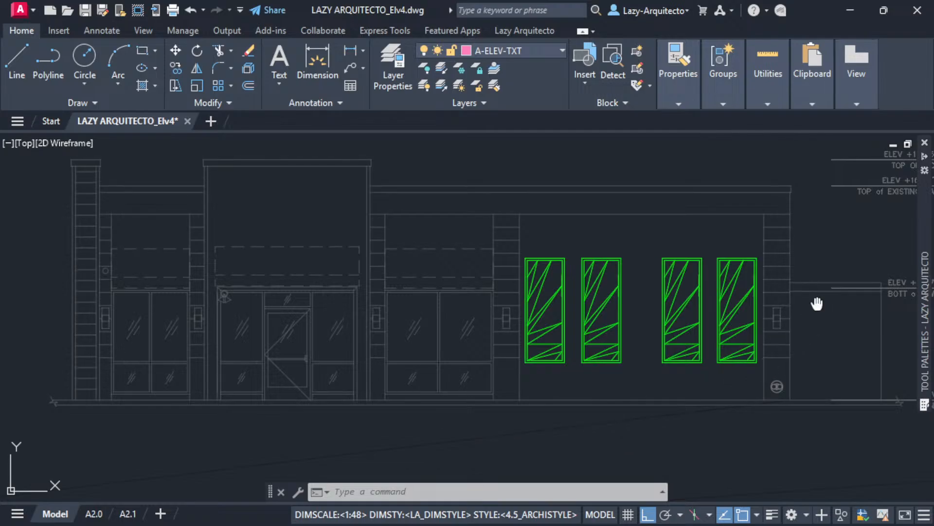
{"action": "scroll", "coordinate": [649, 313], "scroll_direction": "up", "scroll_amount": 4}
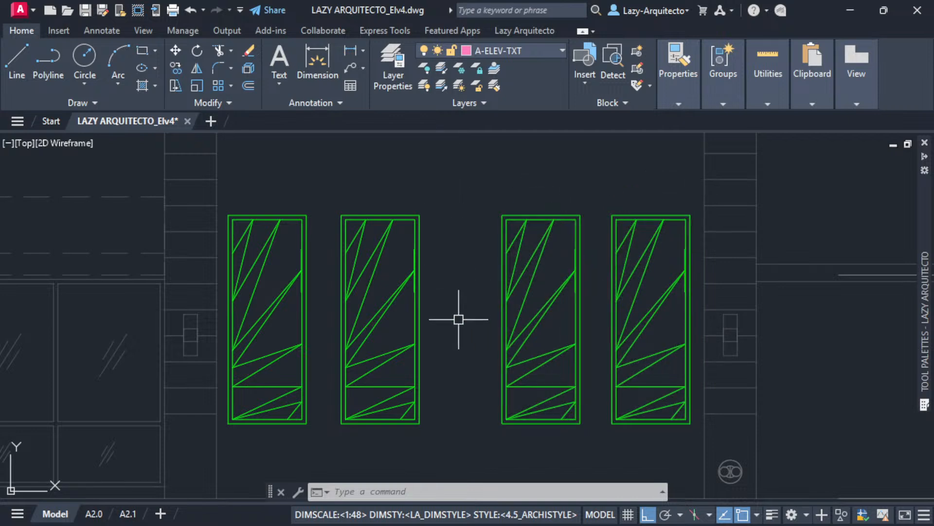
{"action": "middle_click_drag", "start_coordinate": [456, 322], "coordinate": [457, 365]}
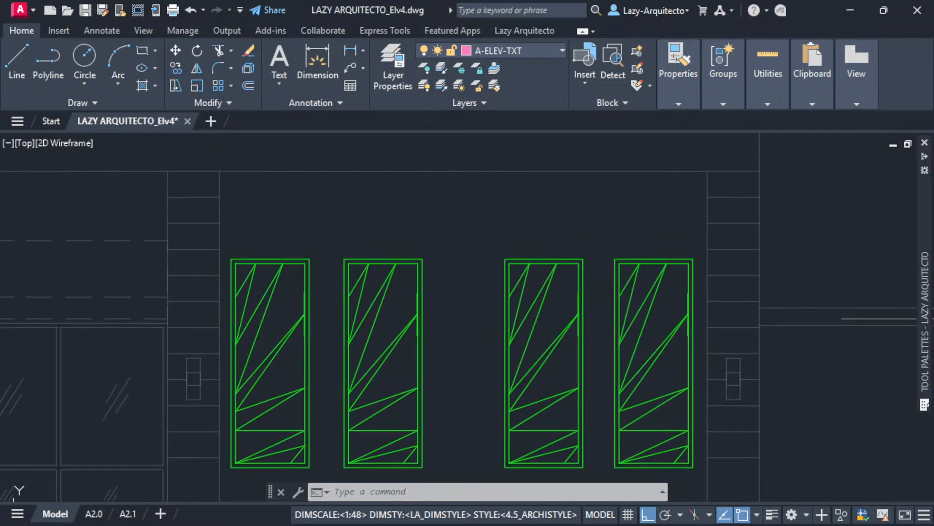
{"action": "left_click", "coordinate": [319, 277]}
{"action": "left_click", "coordinate": [294, 252]}
{"action": "type", "text": "m"}
{"action": "key", "text": "space"}
{"action": "left_click", "coordinate": [310, 229]}
{"action": "left_click", "coordinate": [323, 224]}
Step: Dimension the horizontal gap between the left pier and the first window, placing the dimension above the windows
{"action": "type", "text": "dli"}
{"action": "key", "text": "Return"}
{"action": "left_click", "coordinate": [245, 259]}
{"action": "left_click", "coordinate": [219, 258]}
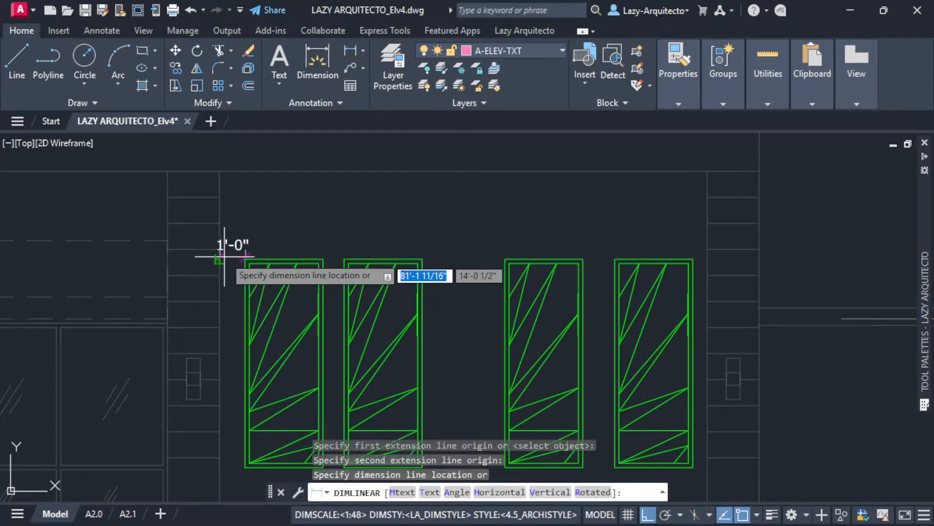
{"action": "left_click", "coordinate": [233, 229]}
Step: Dimension the horizontal gap between the first and second windows, in line with the pier gap dimension
{"action": "type", "text": "dli"}
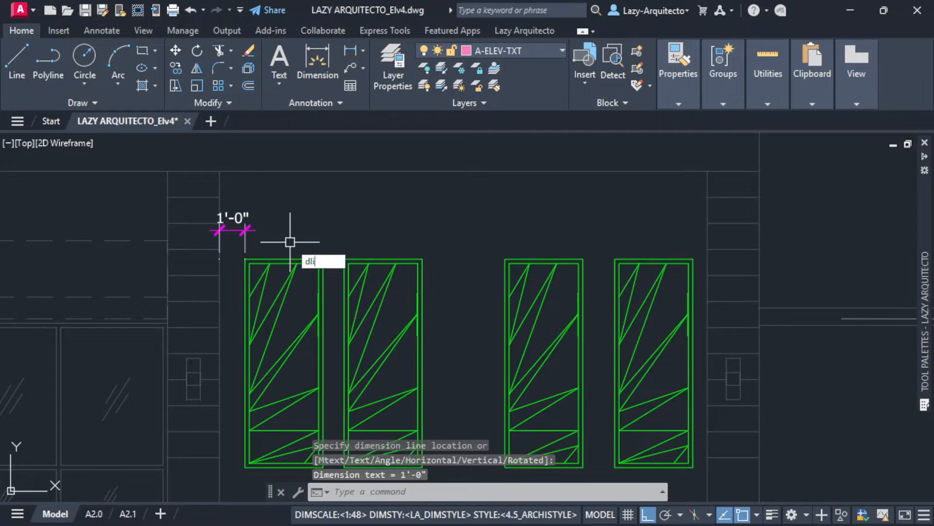
{"action": "key", "text": "Return"}
{"action": "left_click", "coordinate": [324, 259]}
{"action": "left_click", "coordinate": [344, 259]}
{"action": "left_click", "coordinate": [335, 229]}
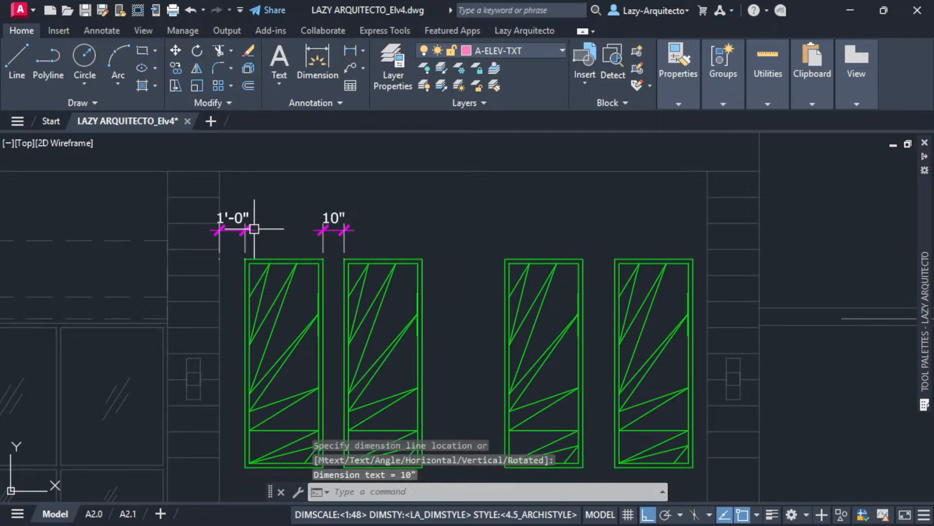
Step: Stretch the second window and its gap dimension to the right, widening the gap from the first window to about 1'-11"
{"action": "mouse_move", "coordinate": [479, 303]}
{"action": "middle_mouse_down"}
{"action": "mouse_move", "coordinate": [470, 287]}
{"action": "mouse_move", "coordinate": [427, 285]}
{"action": "mouse_move", "coordinate": [430, 257]}
{"action": "middle_mouse_up"}
{"action": "type", "text": "s"}
{"action": "key", "text": "Return"}
{"action": "left_click", "coordinate": [446, 429]}
{"action": "left_click", "coordinate": [337, 173]}
{"action": "key", "text": "Return"}
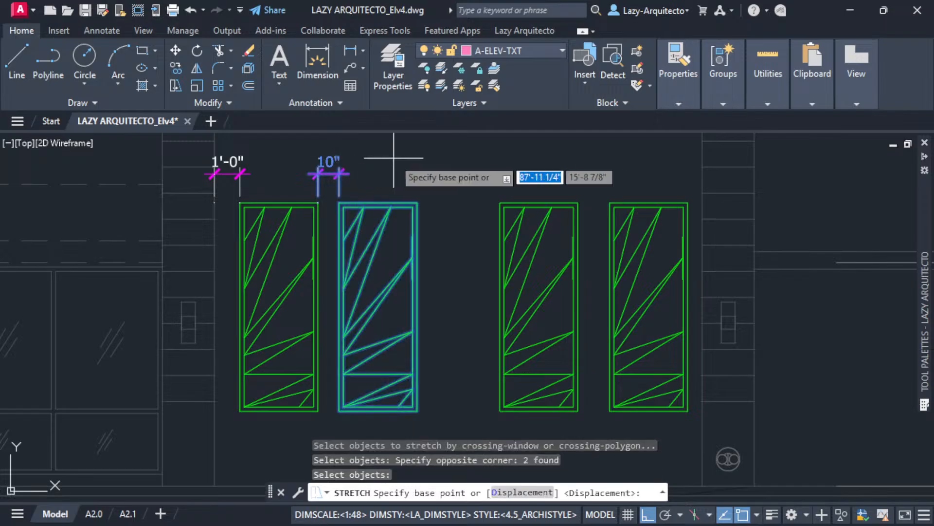
{"action": "left_click", "coordinate": [407, 154]}
{"action": "left_click", "coordinate": [434, 158]}
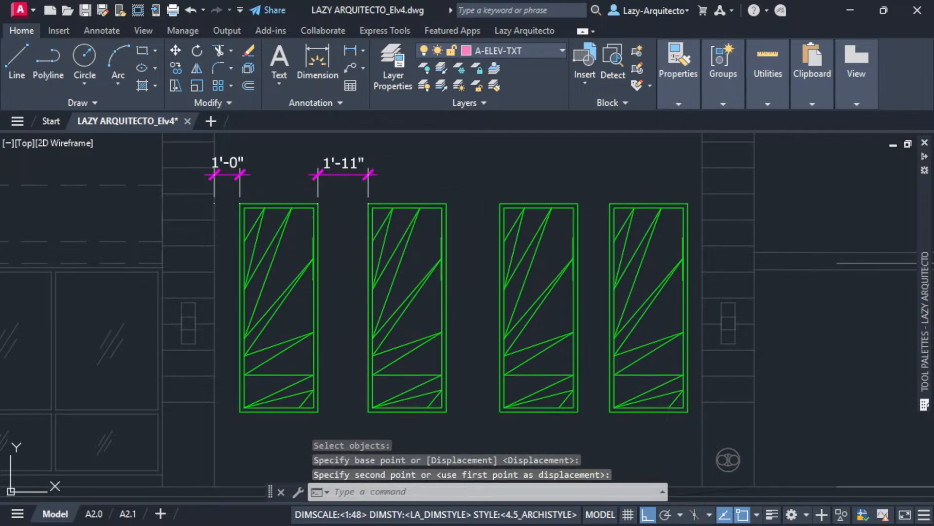
Step: Measure the total span between the two piers flanking the windows with a temporary linear dimension
{"action": "middle_click_drag", "start_coordinate": [462, 181], "coordinate": [453, 199]}
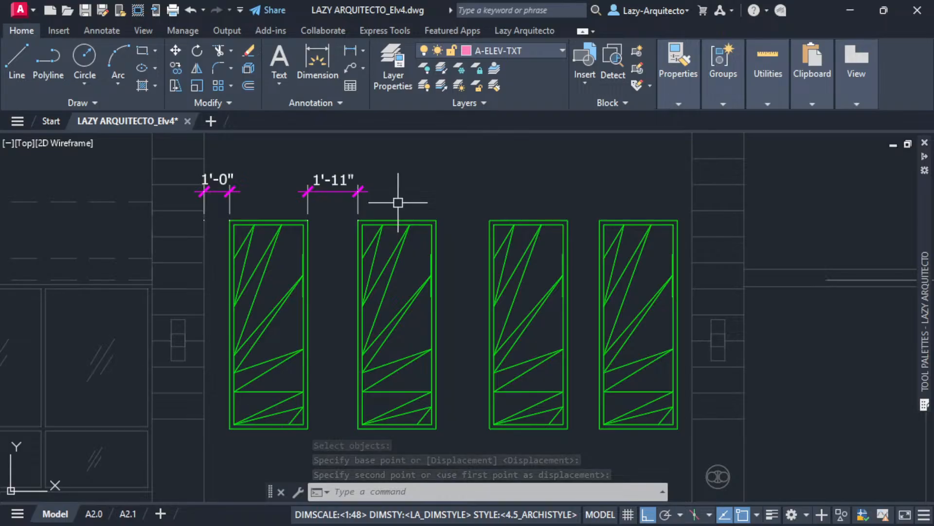
{"action": "middle_click_drag", "start_coordinate": [422, 198], "coordinate": [425, 312]}
{"action": "middle_click_drag", "start_coordinate": [462, 232], "coordinate": [452, 263]}
{"action": "middle_click_drag", "start_coordinate": [377, 349], "coordinate": [377, 373]}
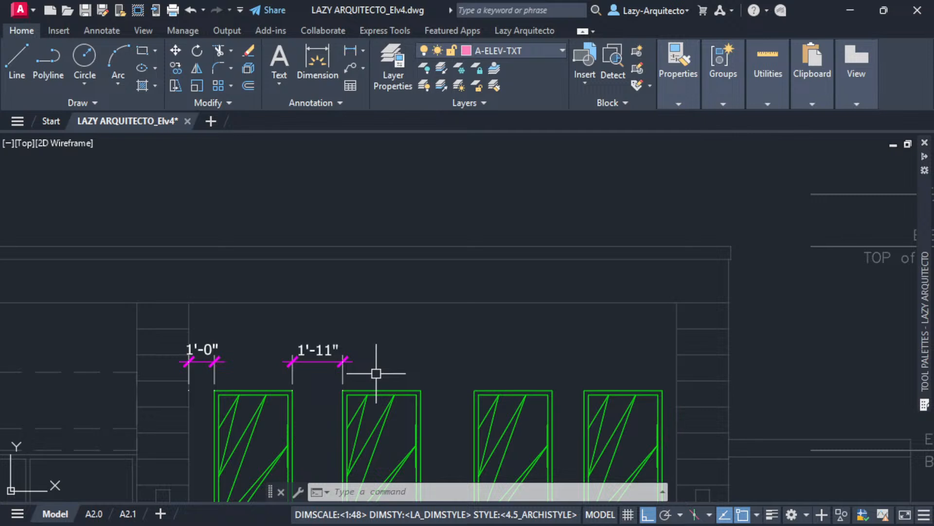
{"action": "scroll", "coordinate": [377, 373], "scroll_direction": "down", "scroll_amount": 3}
{"action": "middle_click_drag", "start_coordinate": [389, 288], "coordinate": [355, 250]}
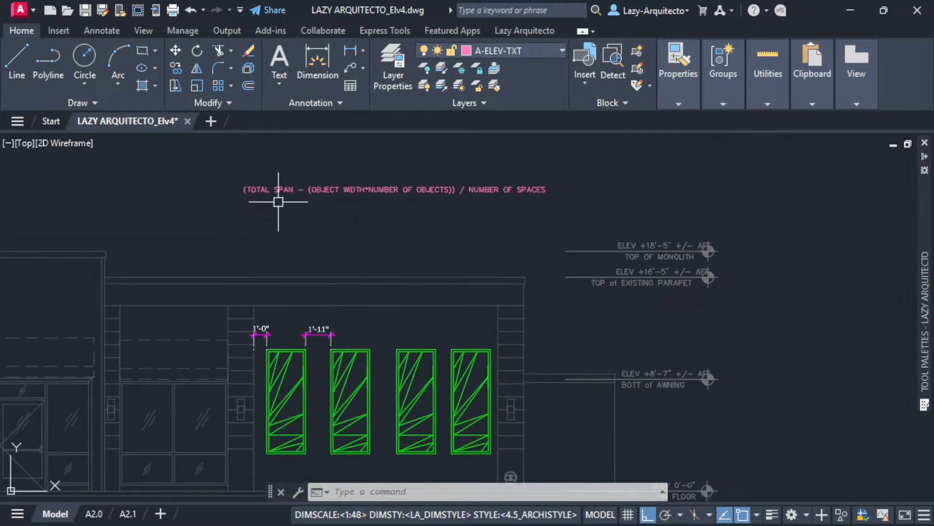
{"action": "scroll", "coordinate": [278, 203], "scroll_direction": "up", "scroll_amount": 3}
{"action": "middle_click_drag", "start_coordinate": [369, 329], "coordinate": [308, 254]}
{"action": "type", "text": "dli"}
{"action": "key", "text": "Return"}
{"action": "left_click", "coordinate": [177, 335]}
{"action": "left_click", "coordinate": [664, 334]}
{"action": "scroll", "coordinate": [476, 267], "scroll_direction": "down", "scroll_amount": 2}
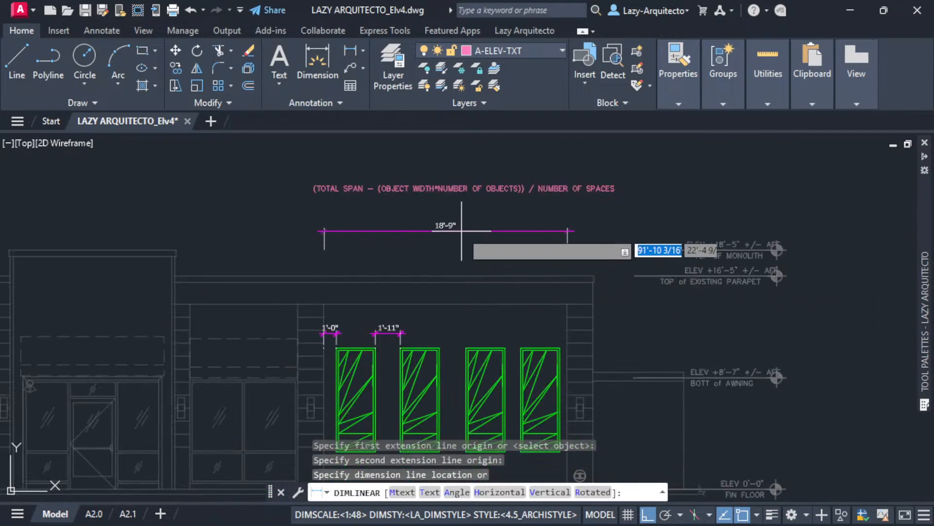
{"action": "middle_click_drag", "start_coordinate": [464, 242], "coordinate": [450, 257]}
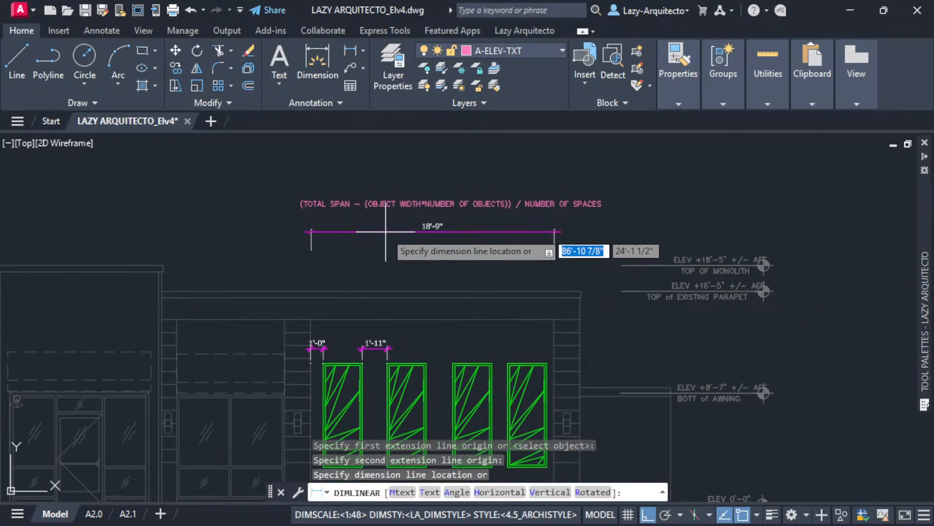
{"action": "key", "text": "Escape"}
Step: Dimension the second window's width, in line with the existing gap dimensions above the windows
{"action": "scroll", "coordinate": [403, 364], "scroll_direction": "up", "scroll_amount": 3}
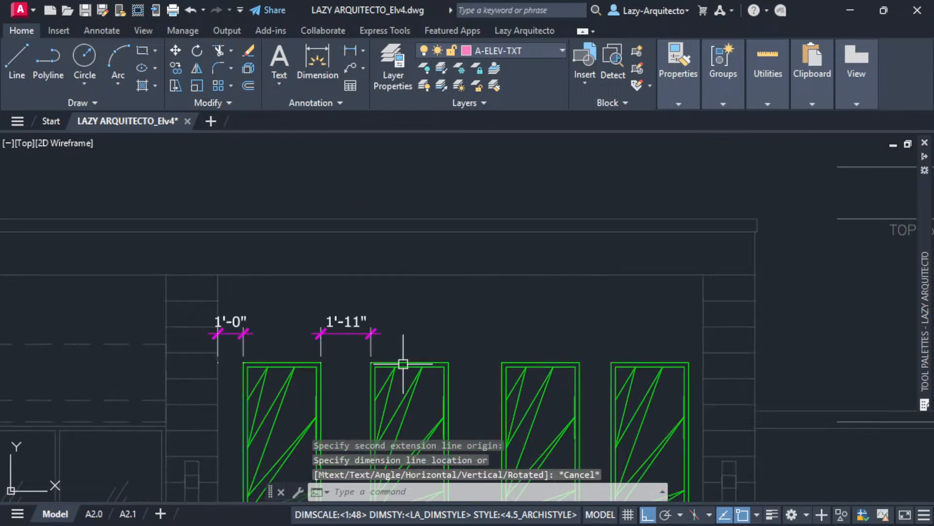
{"action": "key", "text": "Return"}
{"action": "left_click", "coordinate": [371, 363]}
{"action": "left_click", "coordinate": [448, 363]}
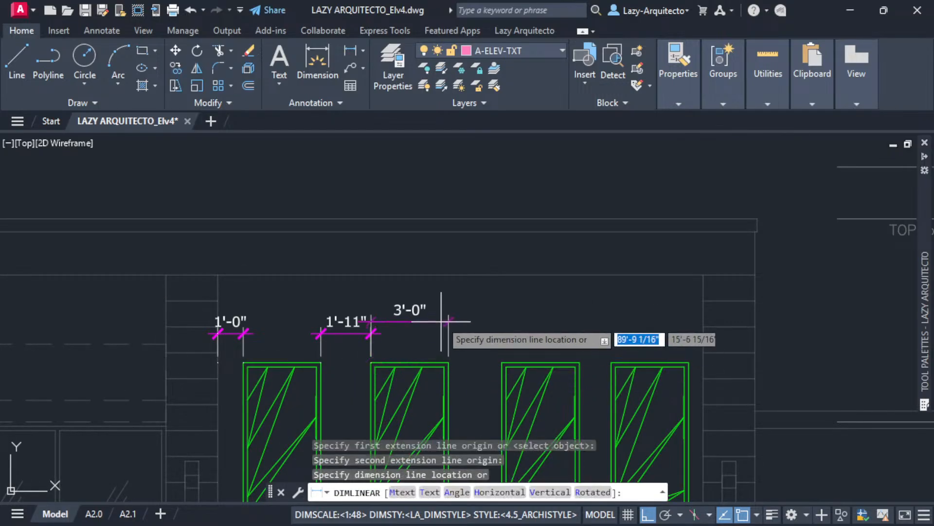
{"action": "left_click", "coordinate": [389, 333]}
Step: Examine the spacing formula text and the spaces between the windows and the piers
{"action": "scroll", "coordinate": [388, 336], "scroll_direction": "down", "scroll_amount": 3}
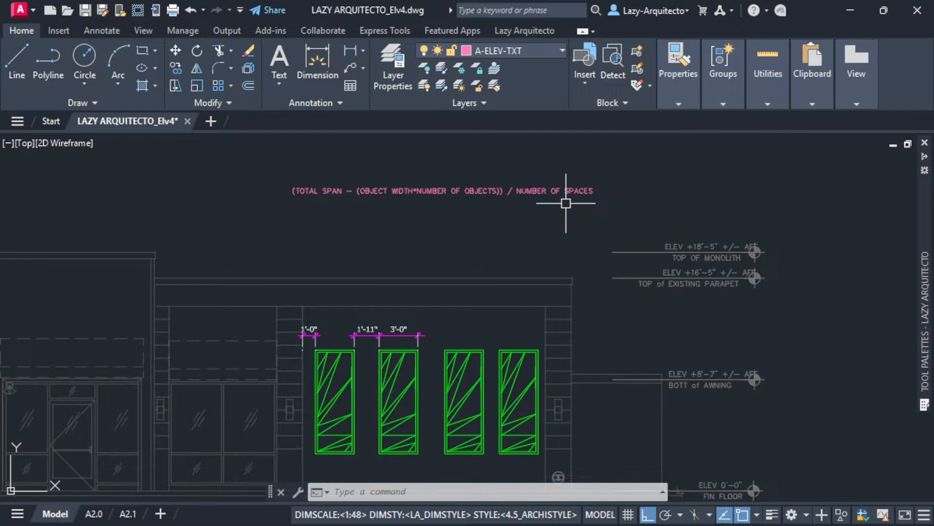
{"action": "scroll", "coordinate": [540, 365], "scroll_direction": "up", "scroll_amount": 6}
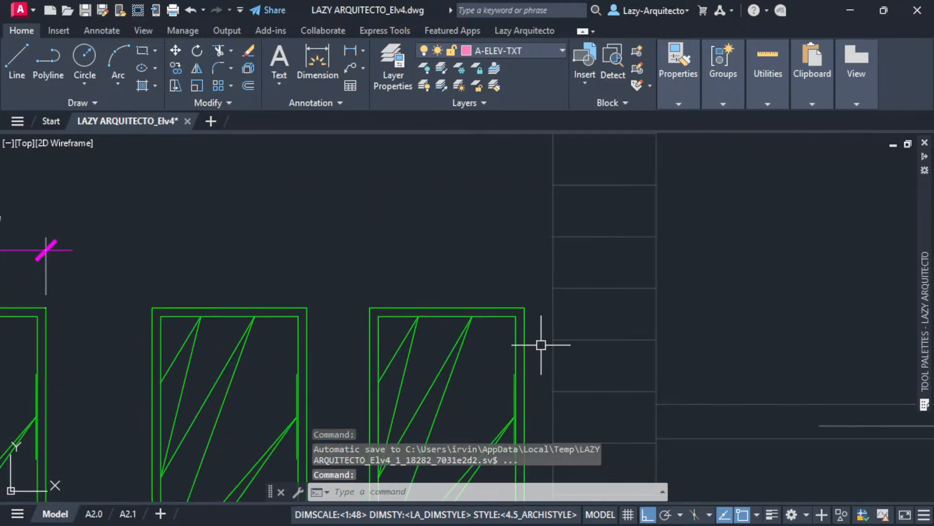
{"action": "scroll", "coordinate": [342, 342], "scroll_direction": "down", "scroll_amount": 3}
{"action": "middle_click_drag", "start_coordinate": [112, 348], "coordinate": [238, 337]}
{"action": "scroll", "coordinate": [341, 376], "scroll_direction": "down", "scroll_amount": 3}
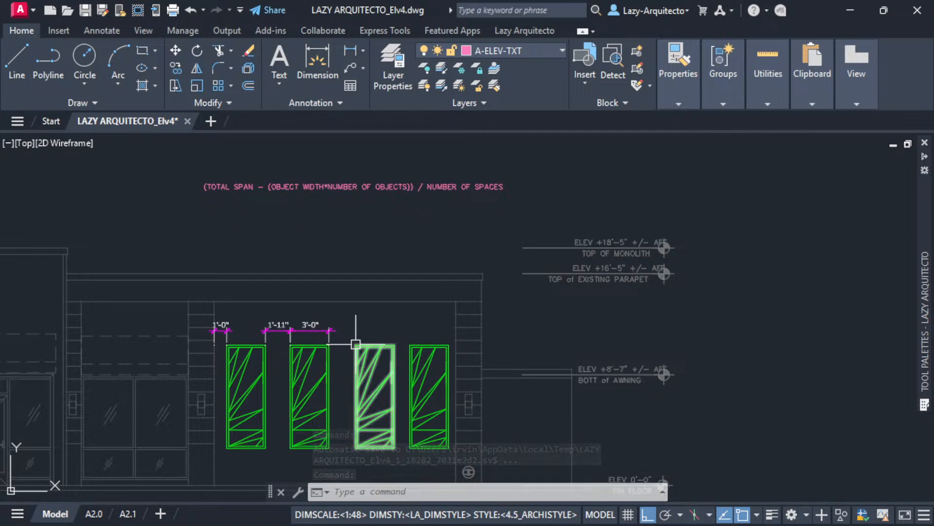
{"action": "mouse_move", "coordinate": [356, 343]}
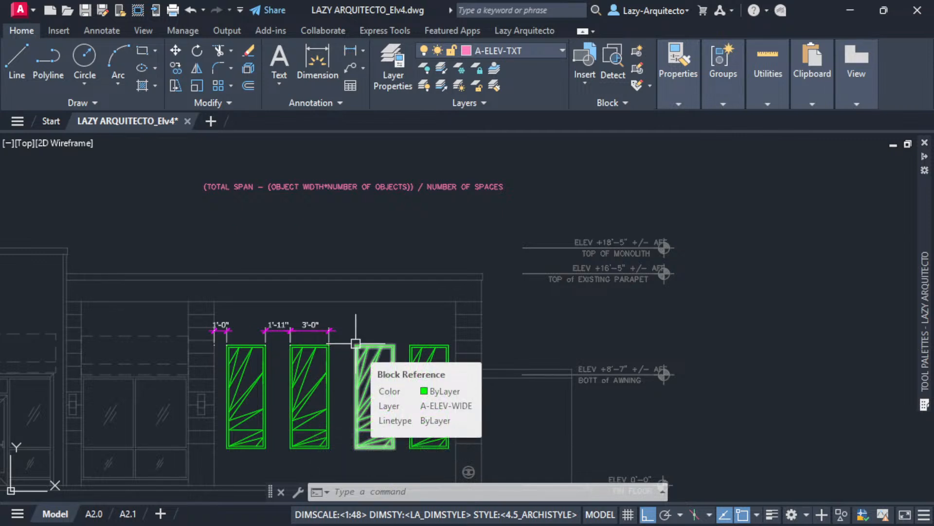
{"action": "middle_click_drag", "start_coordinate": [378, 315], "coordinate": [409, 311]}
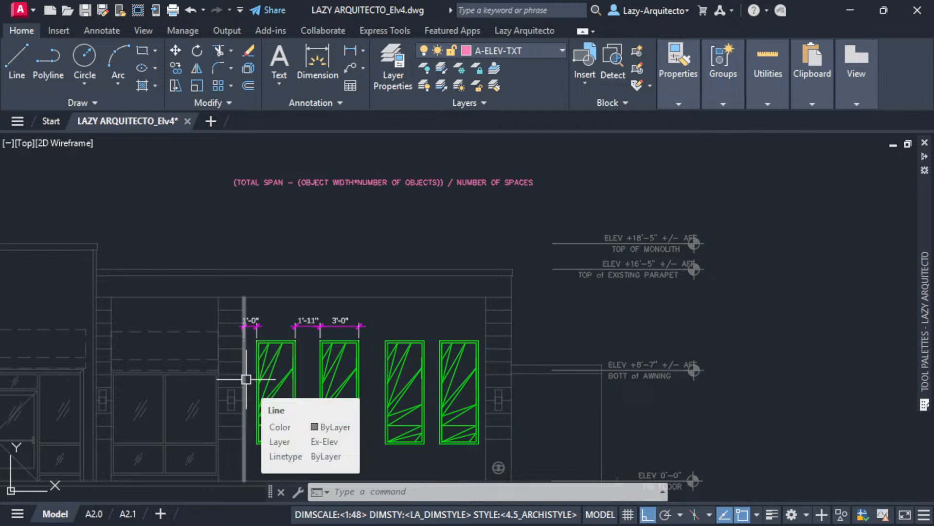
Step: Delete the three linear dimensions above the first two windows
{"action": "middle_click_drag", "start_coordinate": [309, 379], "coordinate": [329, 366]}
{"action": "scroll", "coordinate": [277, 334], "scroll_direction": "up", "scroll_amount": 3}
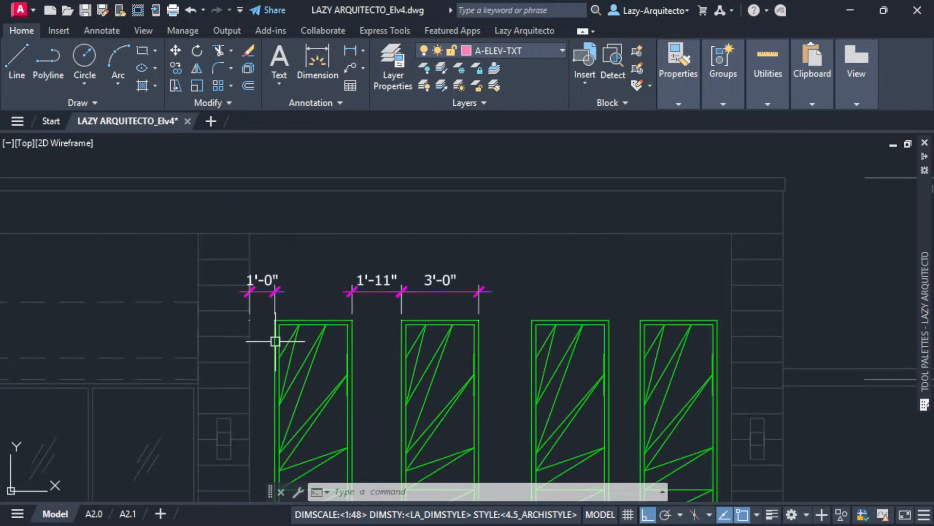
{"action": "left_click", "coordinate": [417, 310]}
{"action": "left_click", "coordinate": [240, 269]}
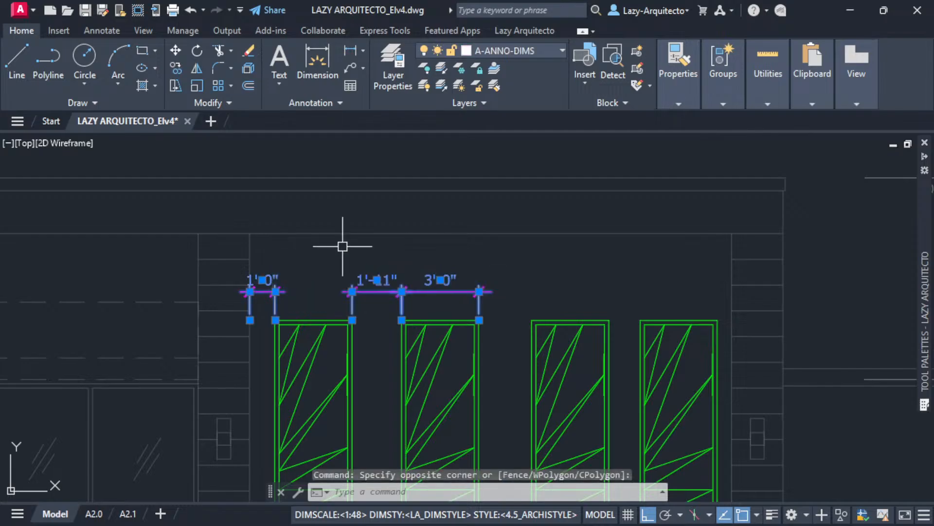
{"action": "key", "text": "Delete"}
Step: Create an associative rectangular array from the first window with the default 4 columns, 3 rows and spacing
{"action": "mouse_move", "coordinate": [559, 298]}
{"action": "middle_mouse_down"}
{"action": "mouse_move", "coordinate": [457, 242]}
{"action": "mouse_move", "coordinate": [490, 192]}
{"action": "mouse_move", "coordinate": [528, 193]}
{"action": "middle_mouse_up"}
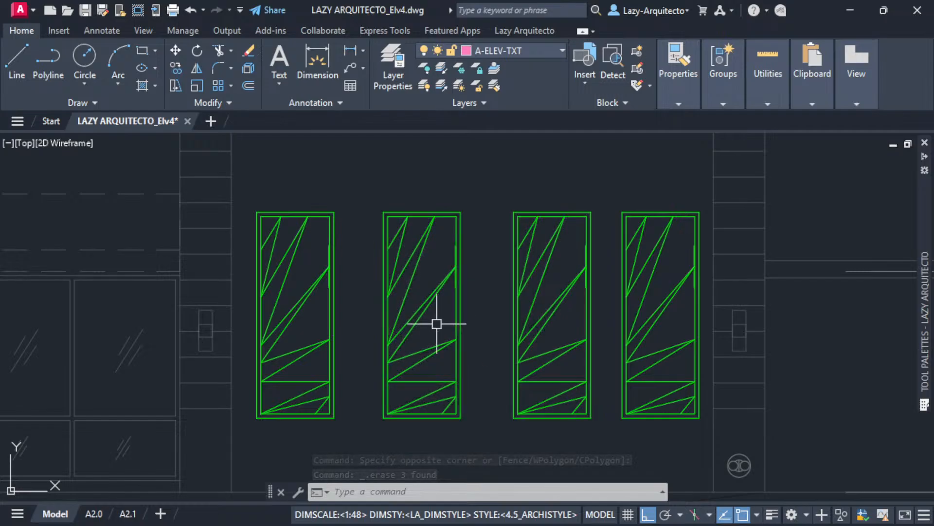
{"action": "middle_click_drag", "start_coordinate": [487, 271], "coordinate": [491, 290]}
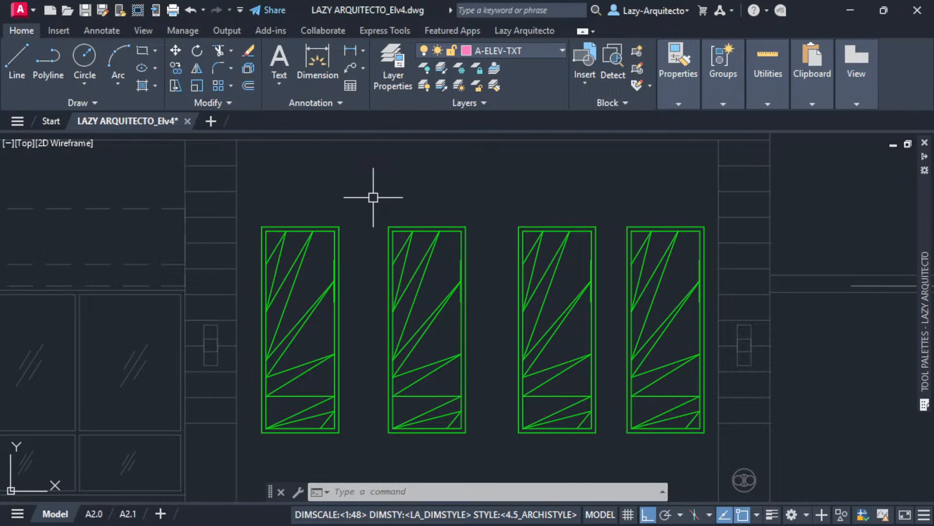
{"action": "middle_click_drag", "start_coordinate": [373, 197], "coordinate": [369, 218]}
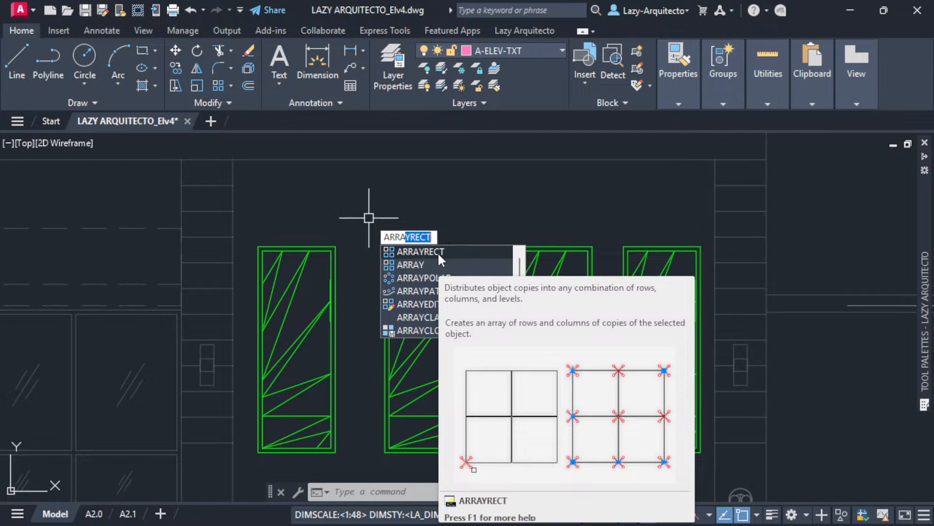
{"action": "left_click", "coordinate": [437, 252]}
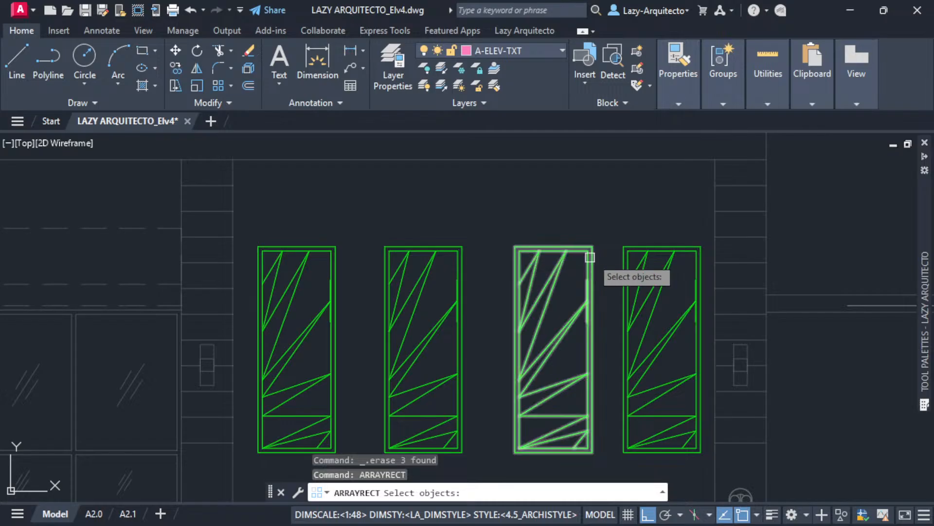
{"action": "left_click", "coordinate": [291, 250]}
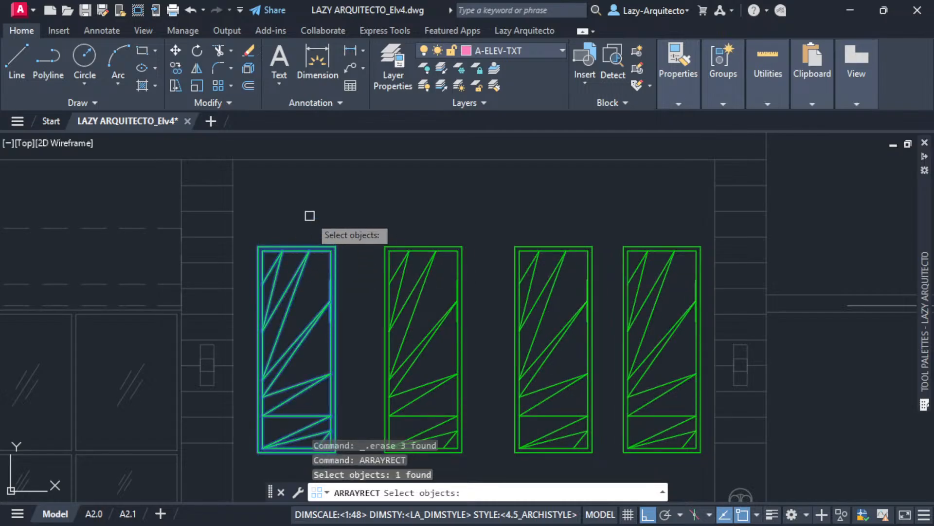
{"action": "key", "text": "Return"}
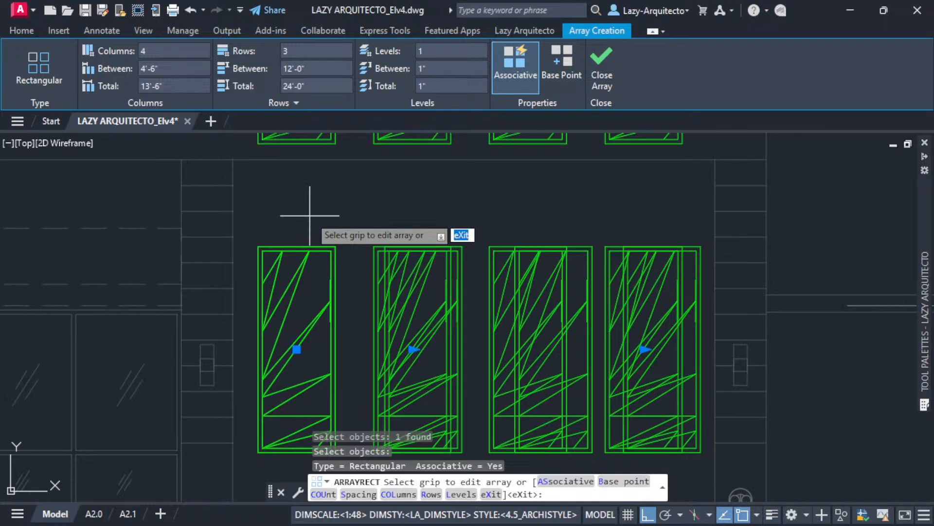
{"action": "scroll", "coordinate": [323, 210], "scroll_direction": "down", "scroll_amount": 4}
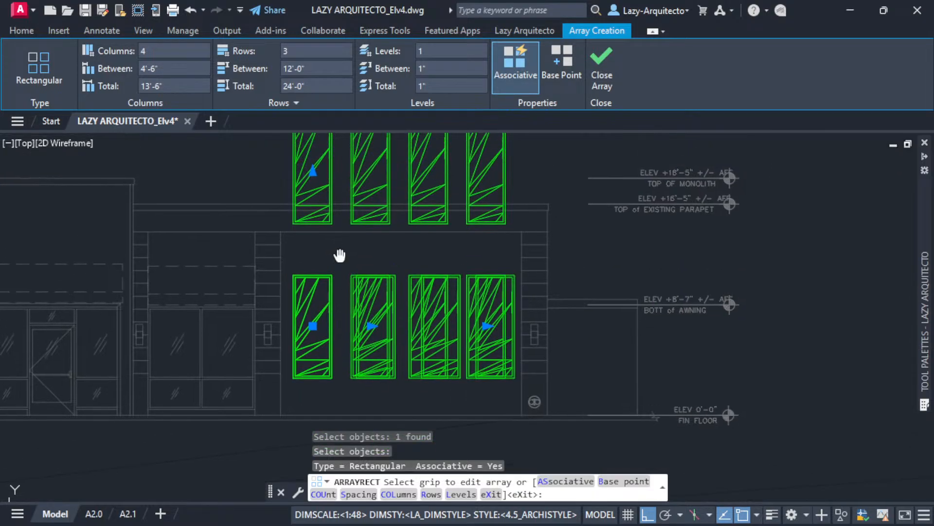
{"action": "scroll", "coordinate": [337, 314], "scroll_direction": "down", "scroll_amount": 3}
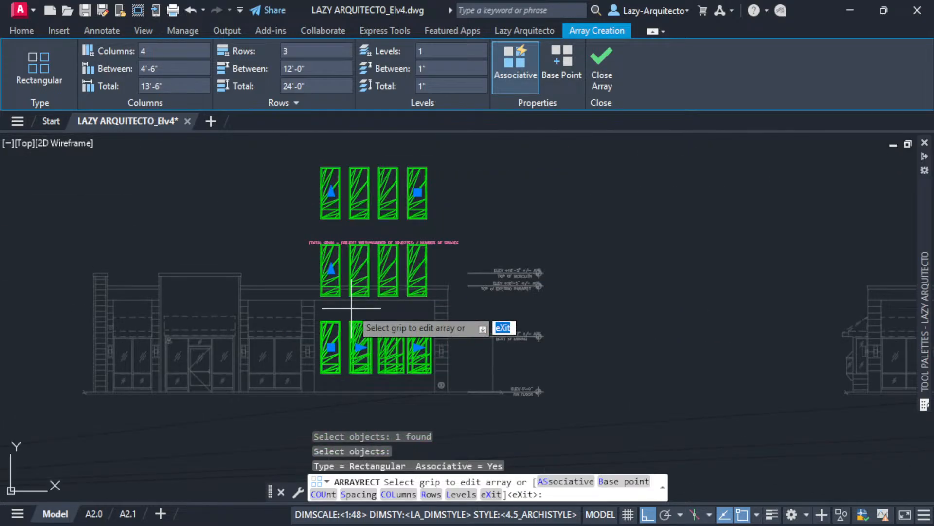
{"action": "scroll", "coordinate": [350, 308], "scroll_direction": "up", "scroll_amount": 3}
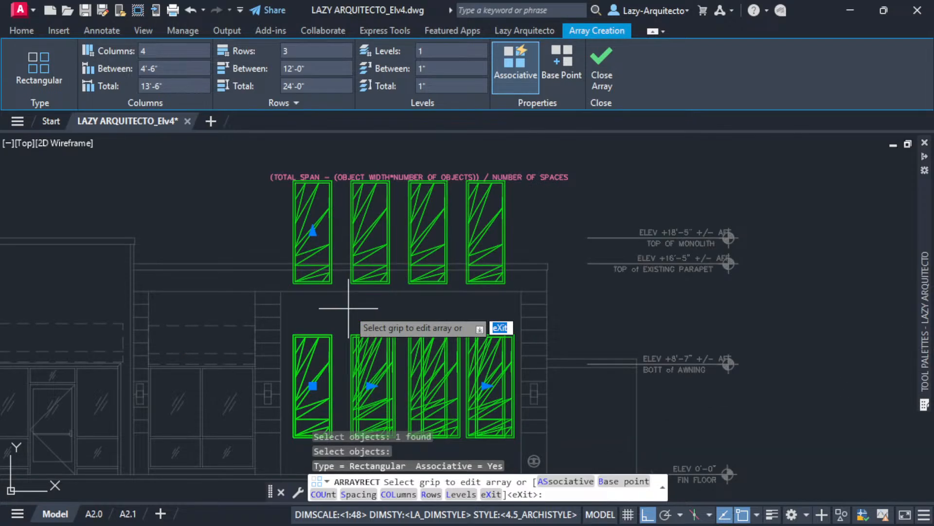
{"action": "key", "text": "Return"}
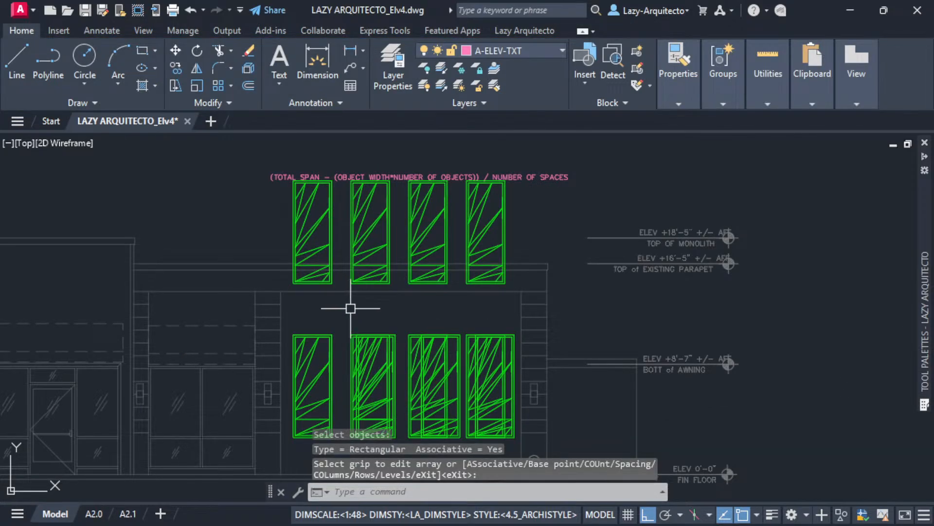
Step: Delete the three original windows that overlap the arrayed copies between the piers
{"action": "scroll", "coordinate": [348, 308], "scroll_direction": "down", "scroll_amount": 3}
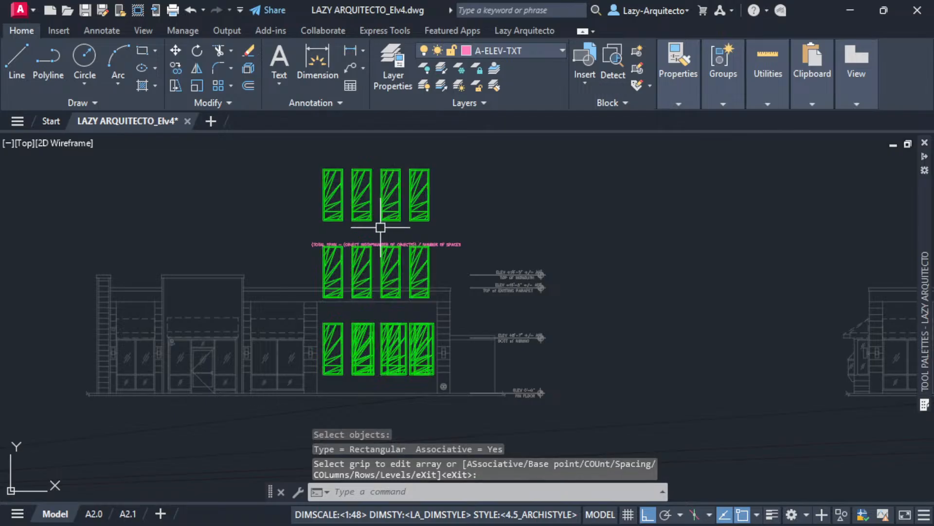
{"action": "scroll", "coordinate": [376, 341], "scroll_direction": "up", "scroll_amount": 3}
{"action": "left_click", "coordinate": [317, 268]}
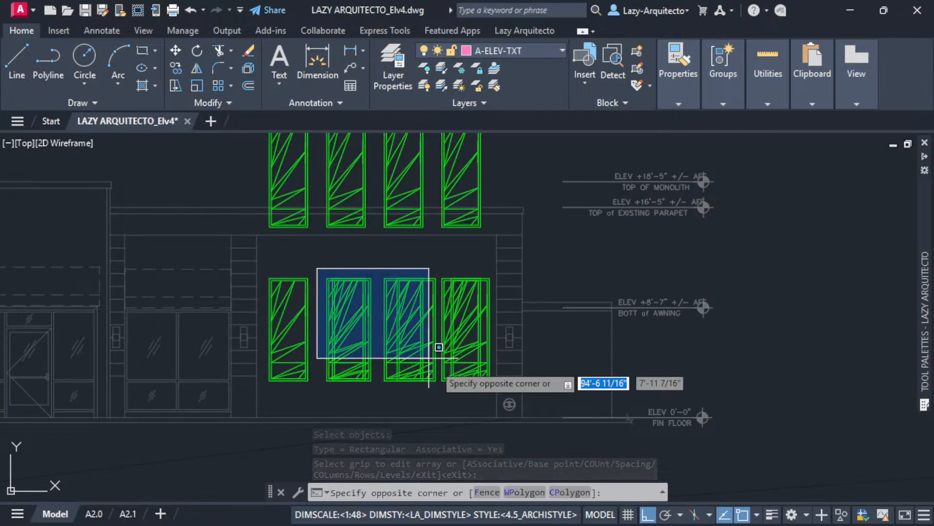
{"action": "left_click", "coordinate": [502, 396]}
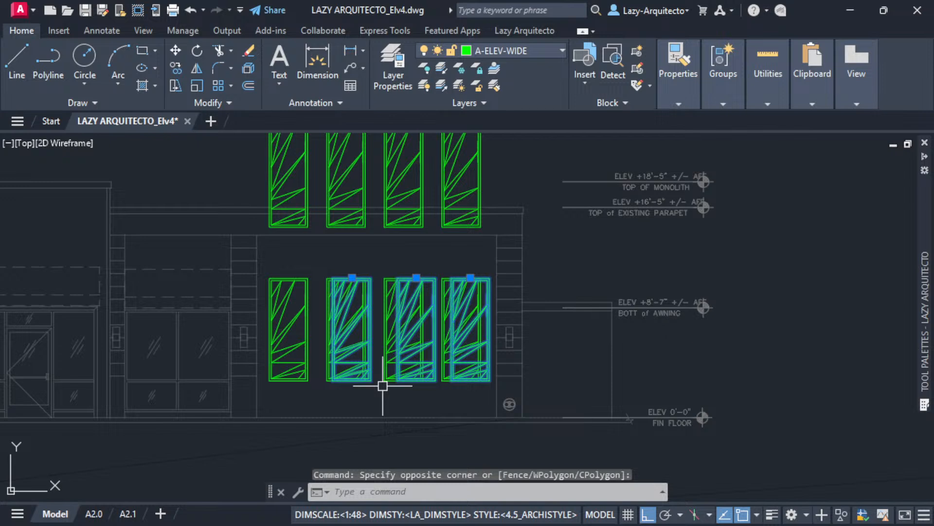
{"action": "key", "text": "Delete"}
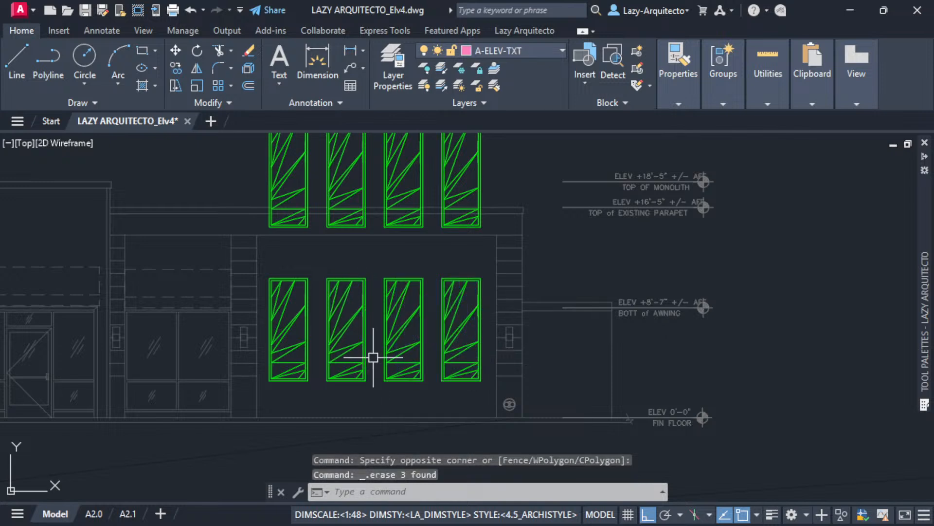
Step: Reduce the window array to a single row, keeping only the windows between the piers
{"action": "scroll", "coordinate": [327, 341], "scroll_direction": "down", "scroll_amount": 3}
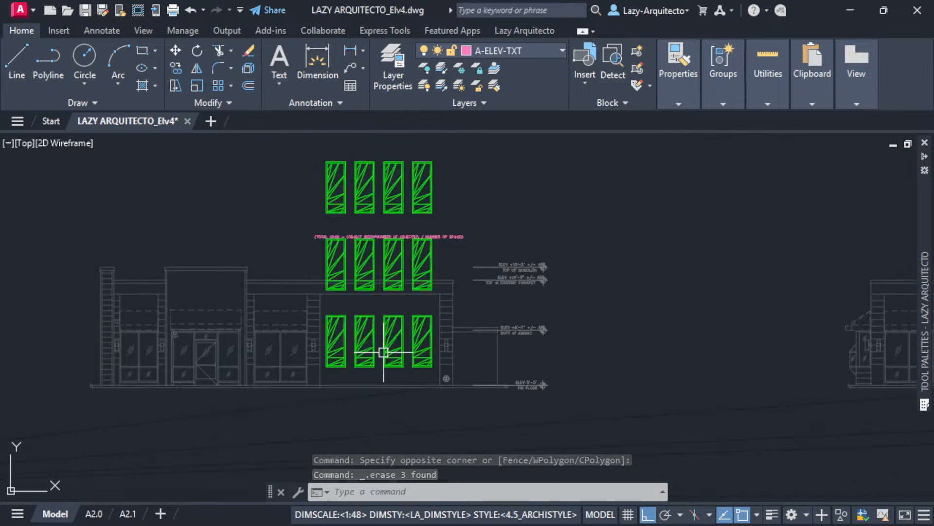
{"action": "left_click", "coordinate": [362, 345]}
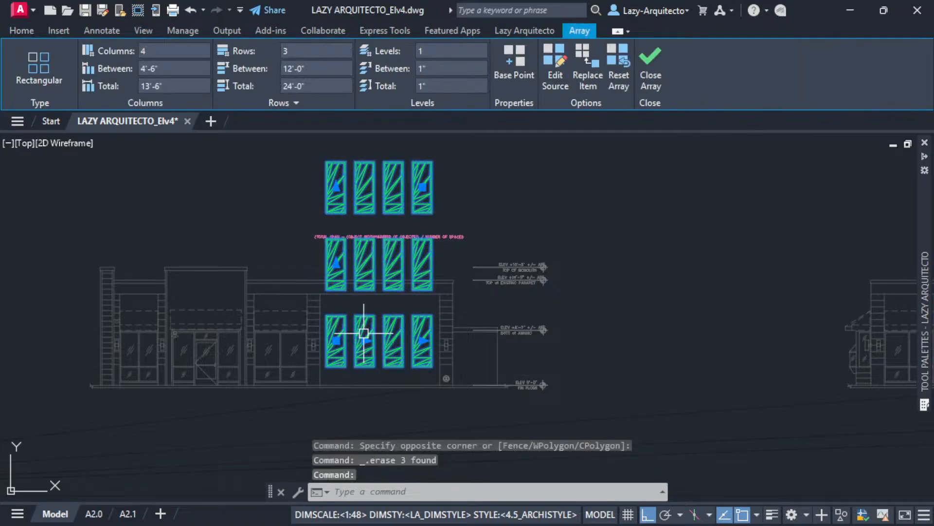
{"action": "left_click", "coordinate": [336, 187]}
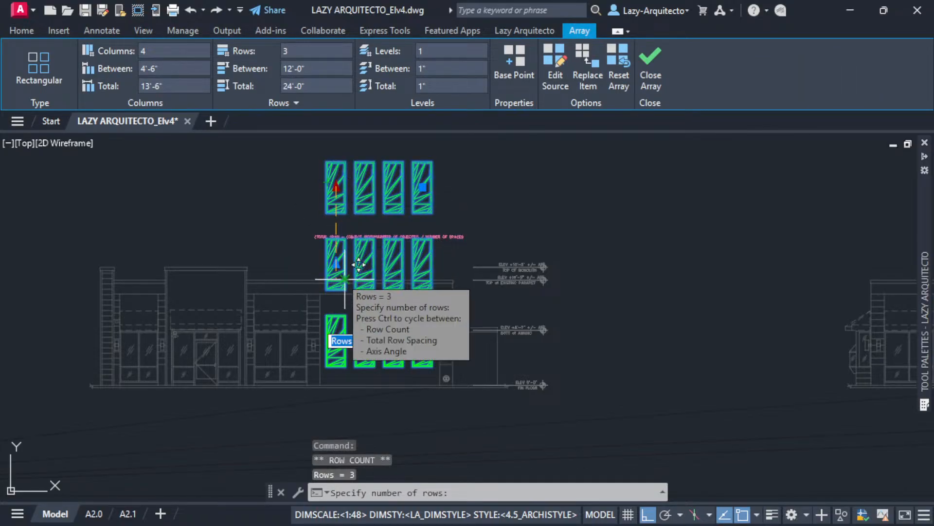
{"action": "left_click", "coordinate": [335, 309]}
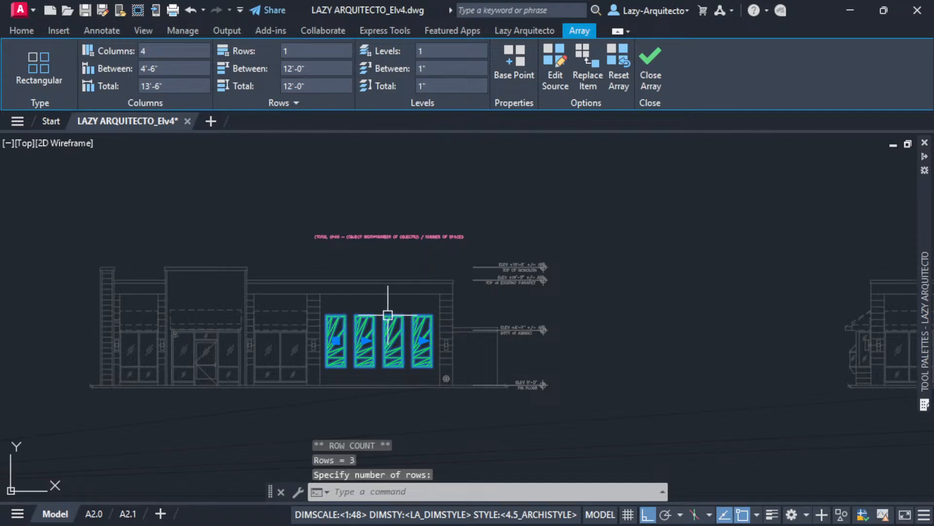
{"action": "scroll", "coordinate": [398, 357], "scroll_direction": "up", "scroll_amount": 3}
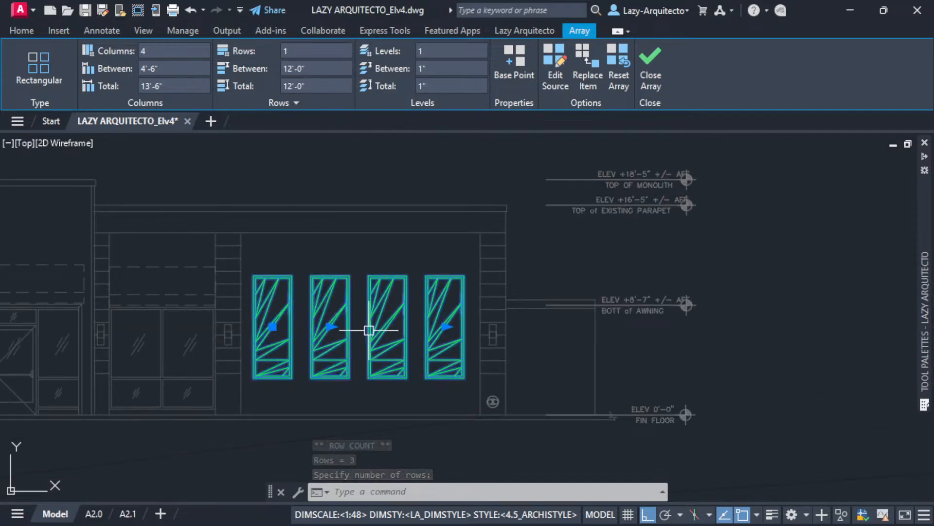
{"action": "scroll", "coordinate": [355, 303], "scroll_direction": "up", "scroll_amount": 3}
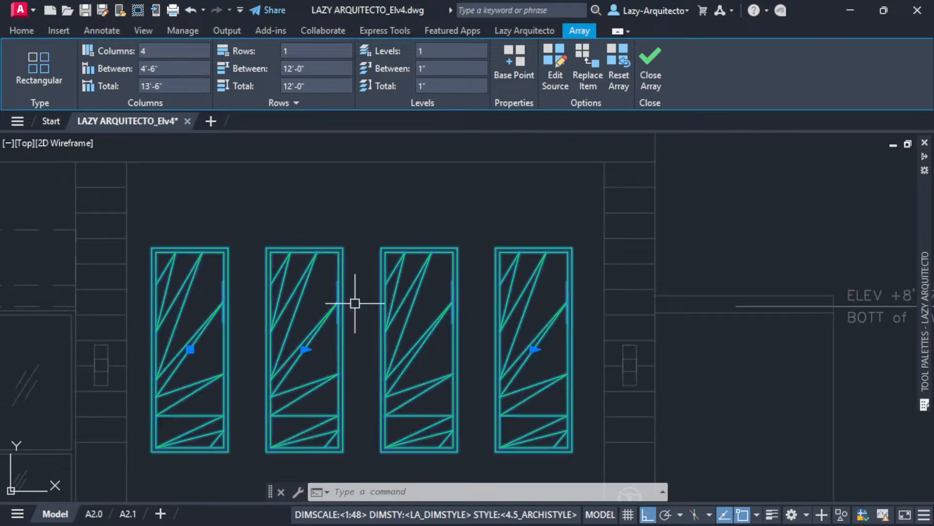
{"action": "middle_click_drag", "start_coordinate": [367, 307], "coordinate": [396, 309]}
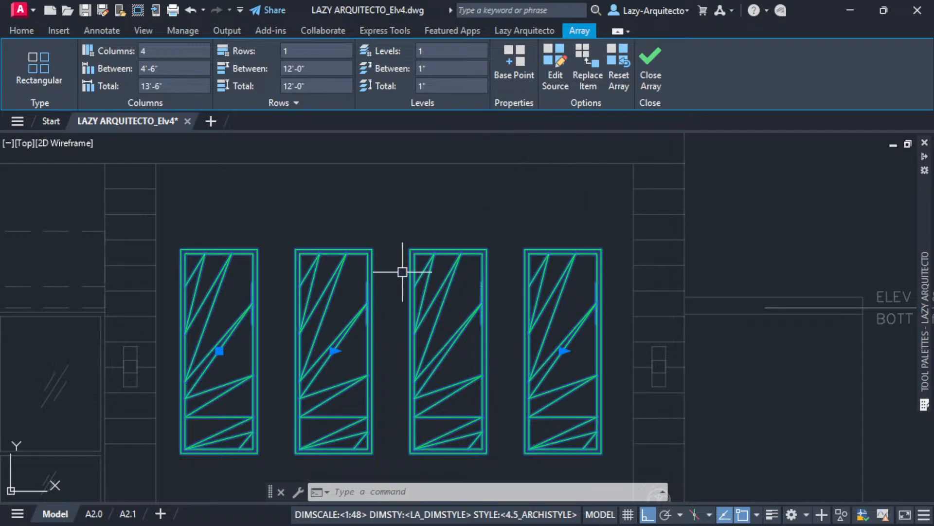
{"action": "middle_click_drag", "start_coordinate": [280, 263], "coordinate": [324, 263]}
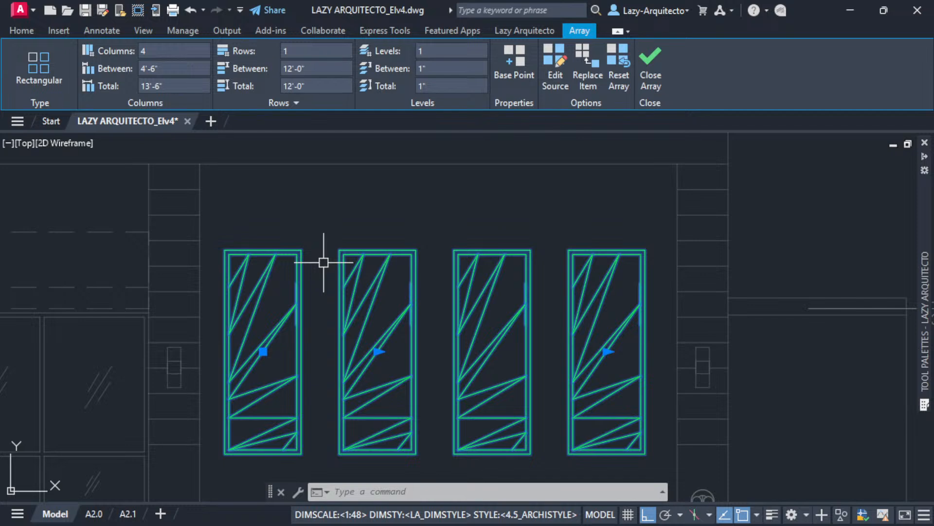
{"action": "middle_click_drag", "start_coordinate": [335, 298], "coordinate": [346, 303]}
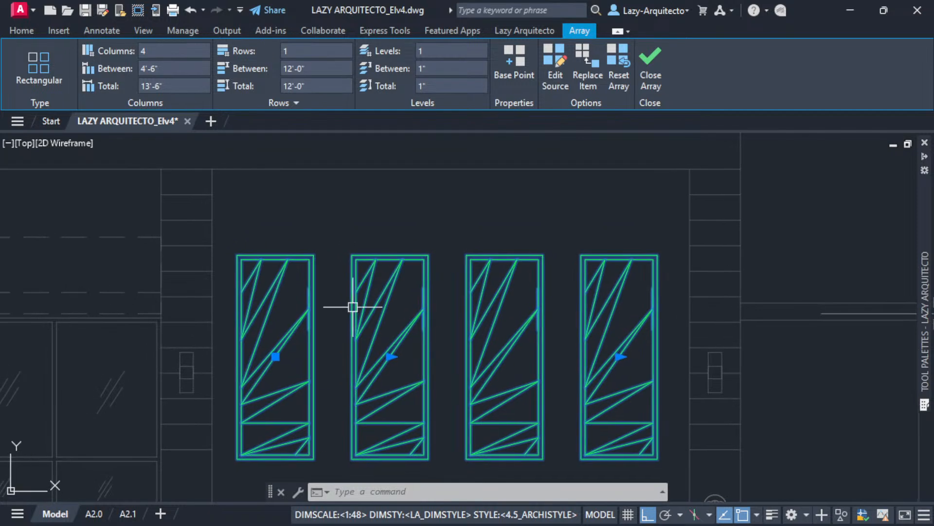
{"action": "left_click", "coordinate": [275, 357]}
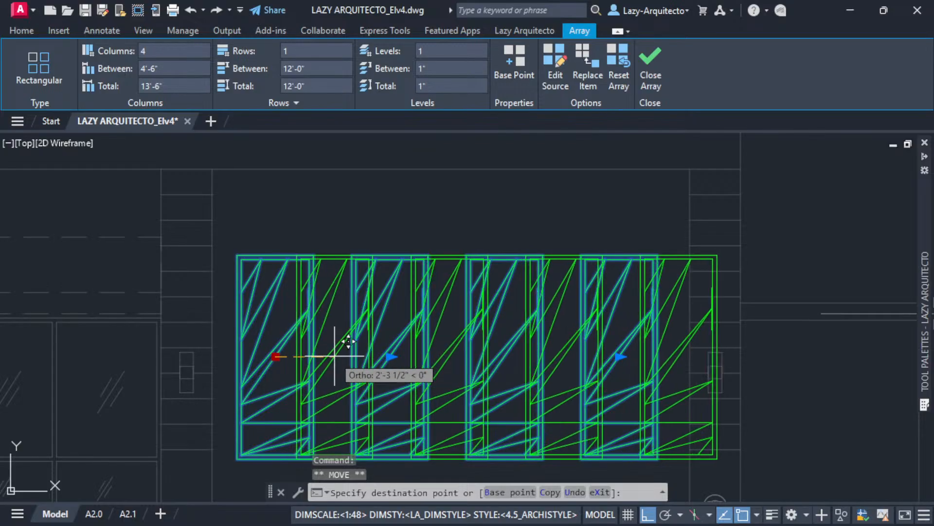
{"action": "scroll", "coordinate": [324, 342], "scroll_direction": "down", "scroll_amount": 5}
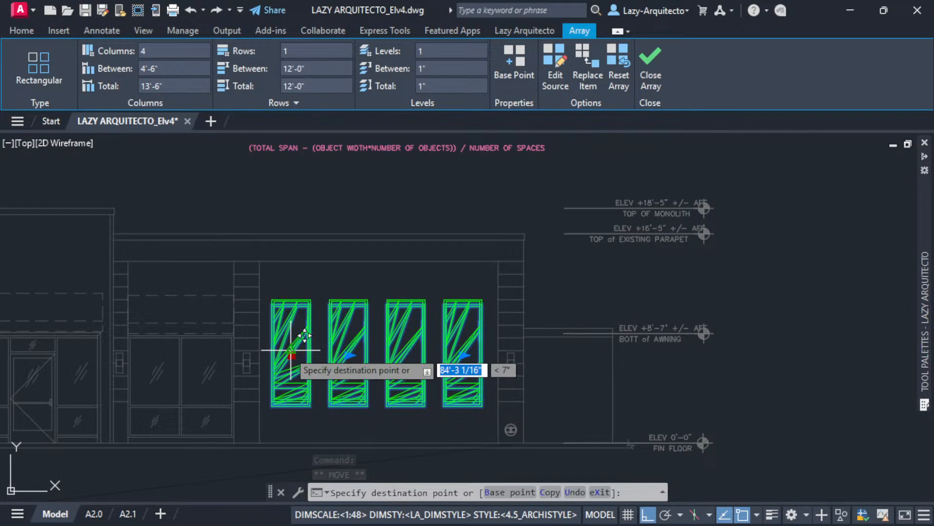
{"action": "key", "text": "Escape"}
{"action": "scroll", "coordinate": [296, 349], "scroll_direction": "up", "scroll_amount": 5}
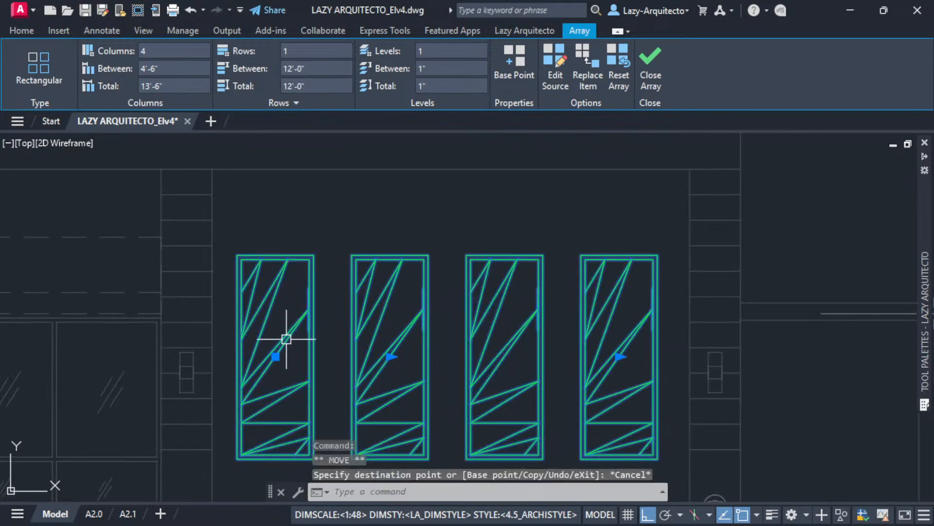
Step: Relocate the array's base point to the upper-left outer corner of the first window, and deselect the array
{"action": "left_click", "coordinate": [509, 68]}
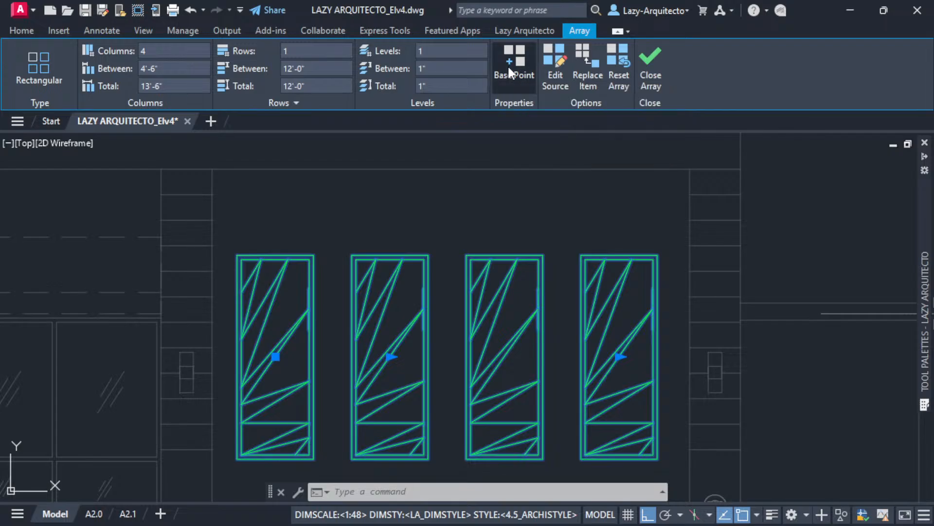
{"action": "scroll", "coordinate": [395, 203], "scroll_direction": "down", "scroll_amount": 3}
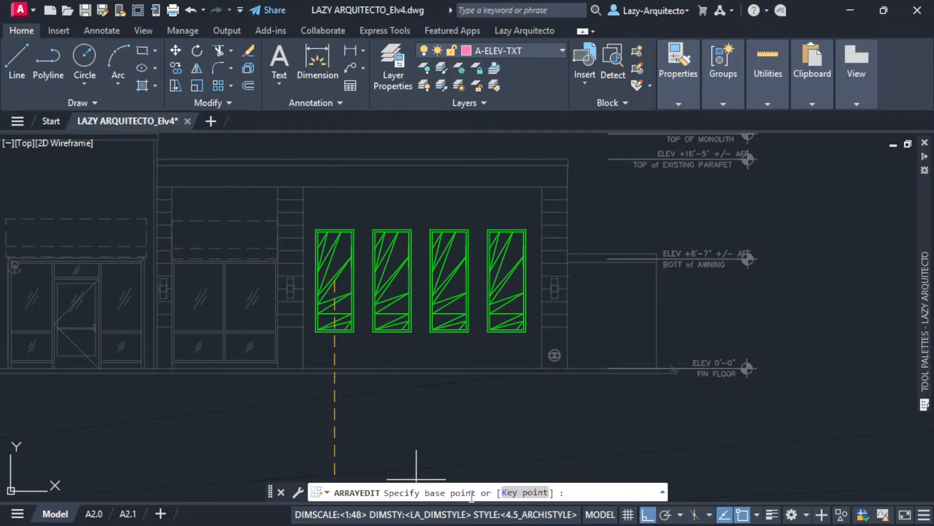
{"action": "scroll", "coordinate": [336, 280], "scroll_direction": "up", "scroll_amount": 5}
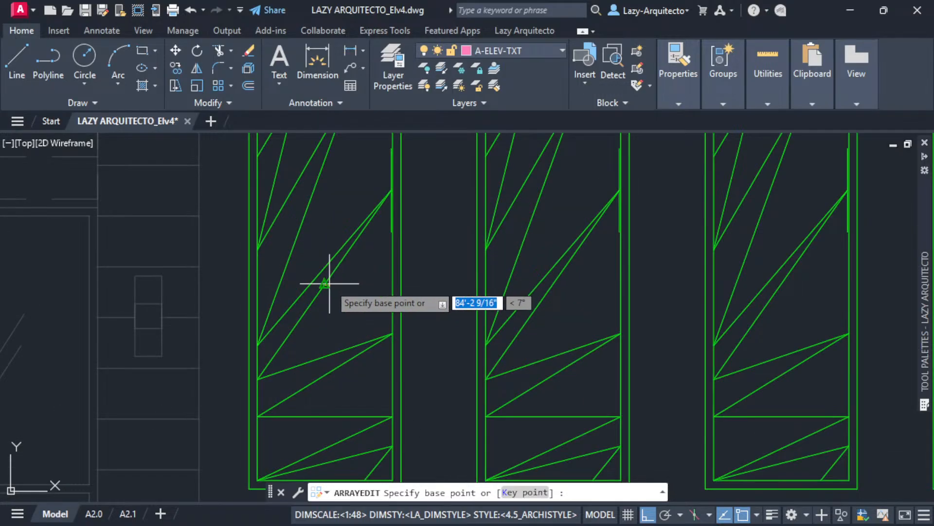
{"action": "scroll", "coordinate": [330, 283], "scroll_direction": "down", "scroll_amount": 3}
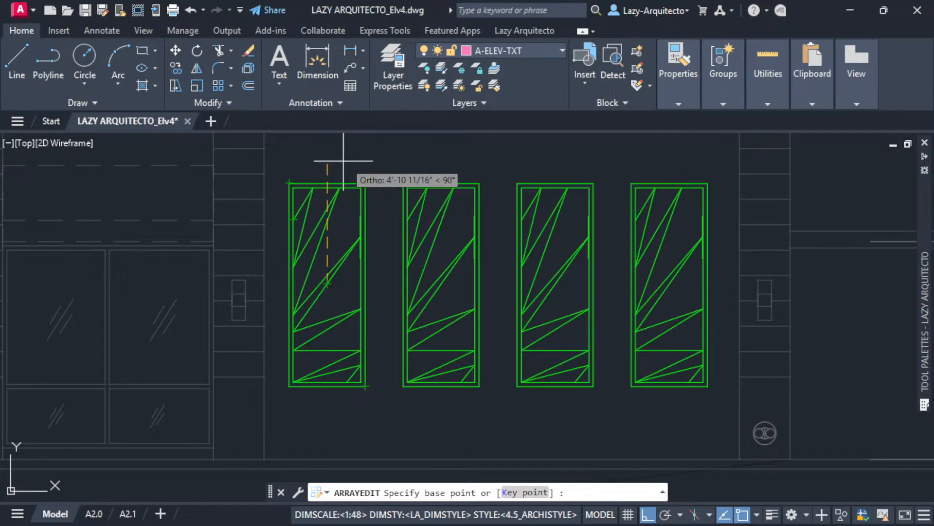
{"action": "left_click", "coordinate": [289, 183]}
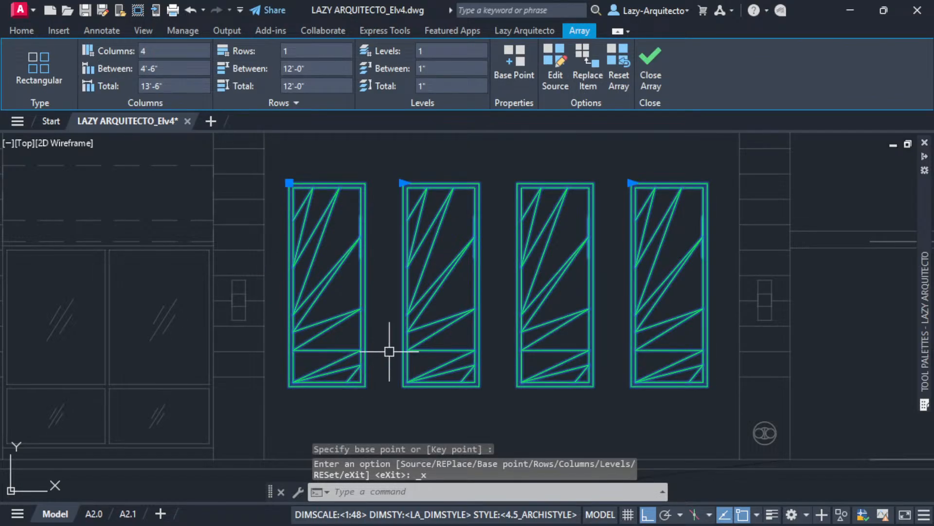
{"action": "scroll", "coordinate": [387, 336], "scroll_direction": "down", "scroll_amount": 2}
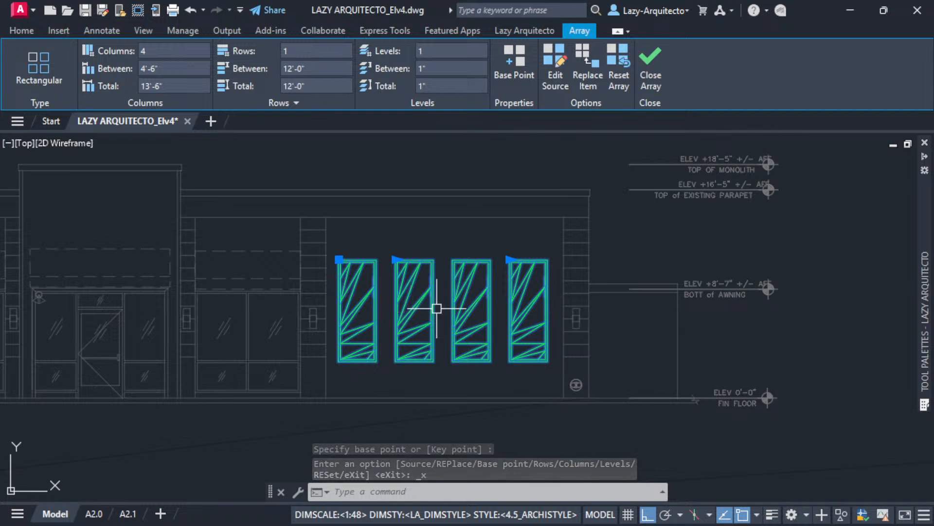
{"action": "scroll", "coordinate": [436, 306], "scroll_direction": "up", "scroll_amount": 2}
{"action": "middle_click_drag", "start_coordinate": [359, 298], "coordinate": [389, 328]}
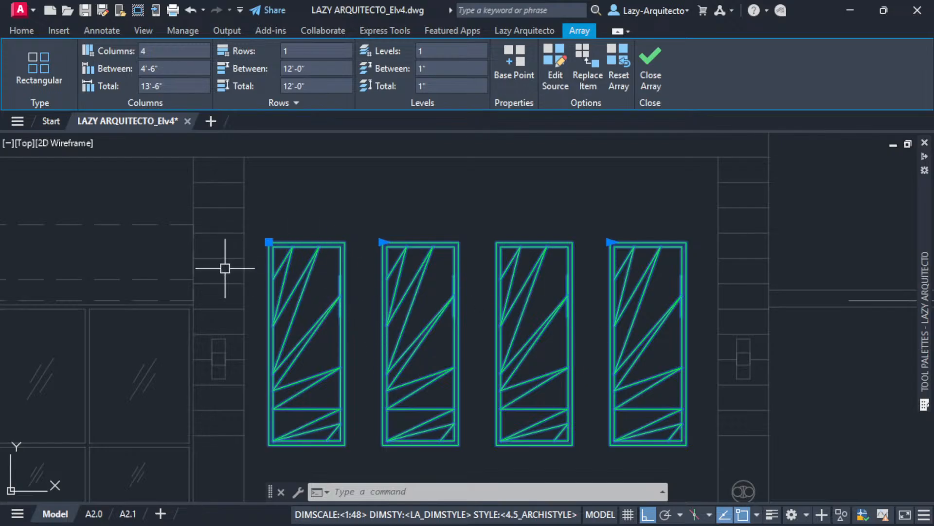
{"action": "middle_click_drag", "start_coordinate": [270, 271], "coordinate": [295, 271]}
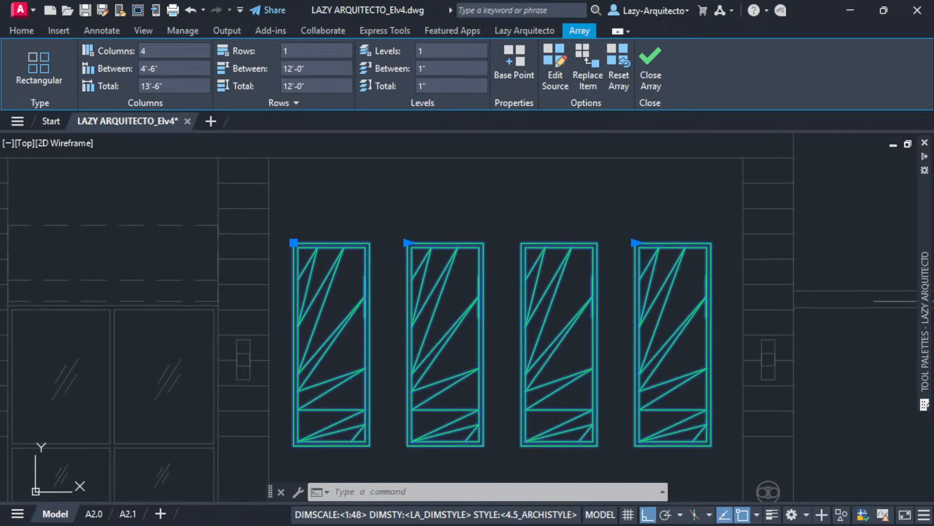
{"action": "key", "text": "Escape"}
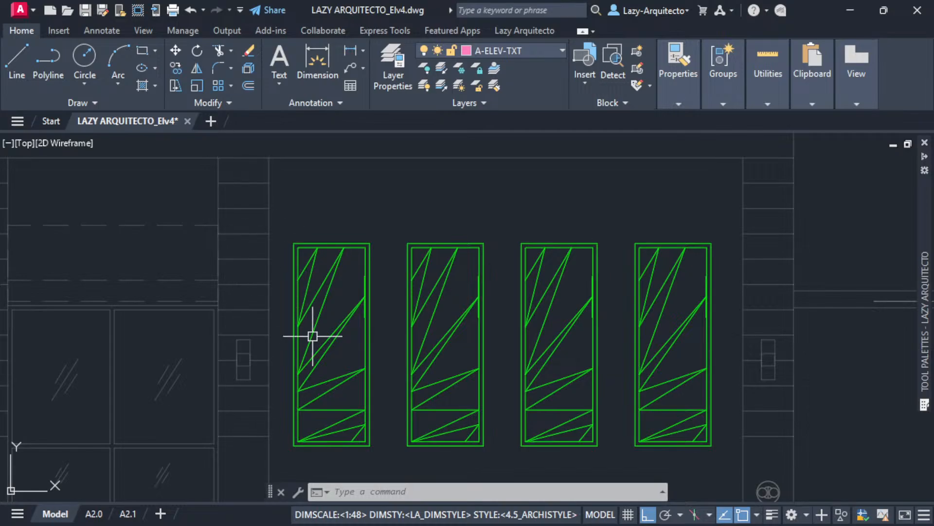
Step: Add a linear dimension above the gap between the first and second windows
{"action": "scroll", "coordinate": [394, 303], "scroll_direction": "up", "scroll_amount": 3}
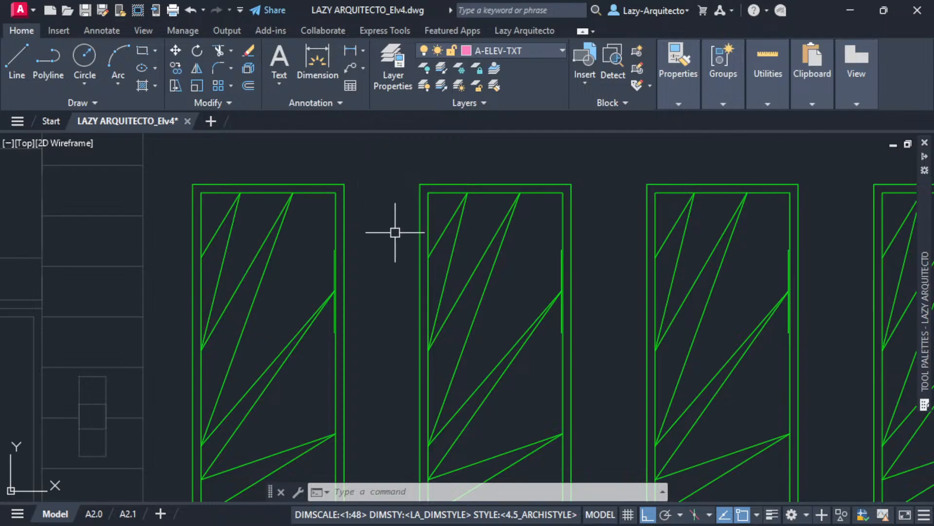
{"action": "middle_click_drag", "start_coordinate": [387, 179], "coordinate": [378, 213]}
{"action": "type", "text": "dli"}
{"action": "key", "text": "Return"}
{"action": "left_click", "coordinate": [337, 217]}
{"action": "left_click", "coordinate": [410, 217]}
{"action": "scroll", "coordinate": [398, 193], "scroll_direction": "down", "scroll_amount": 3}
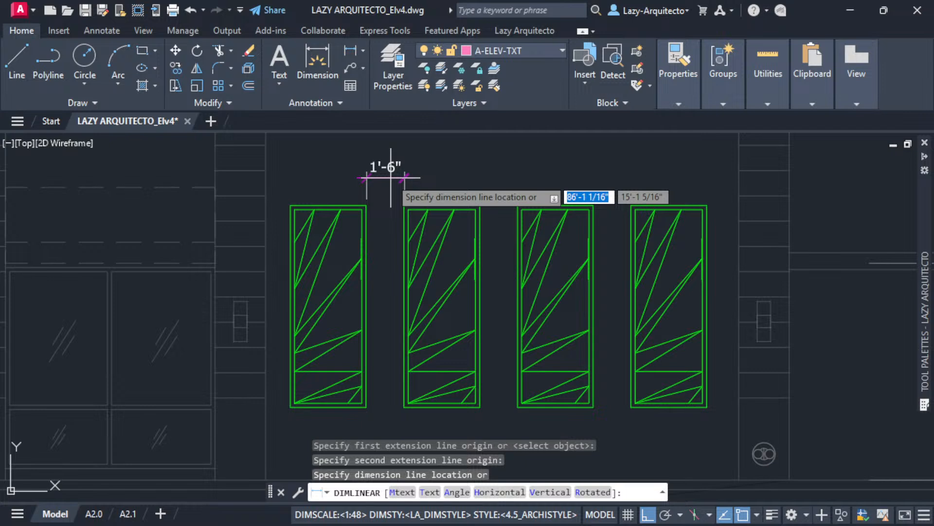
{"action": "left_click", "coordinate": [391, 177]}
{"action": "middle_click_drag", "start_coordinate": [396, 237], "coordinate": [430, 245]}
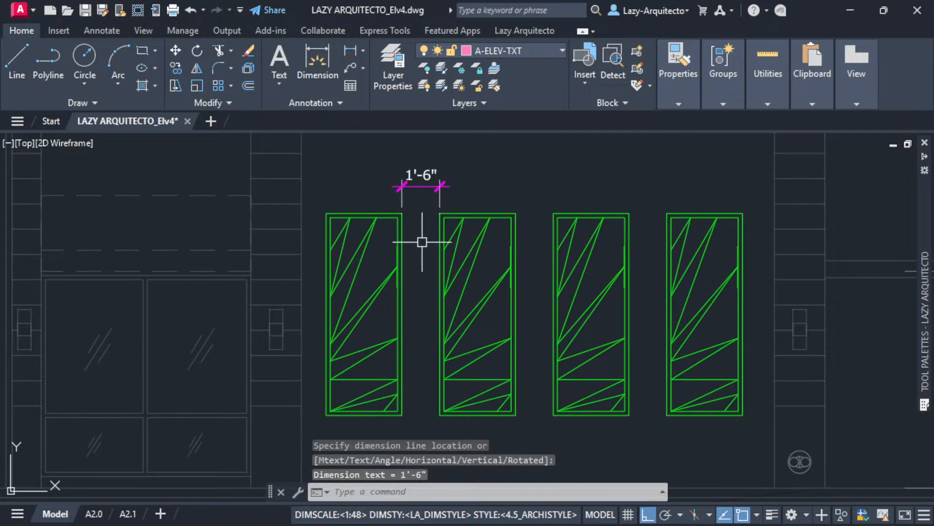
Step: Move the window array and its gap dimension so the first window's upper-right corner meets the left pier's inner edge
{"action": "left_click", "coordinate": [423, 242]}
{"action": "left_click", "coordinate": [393, 199]}
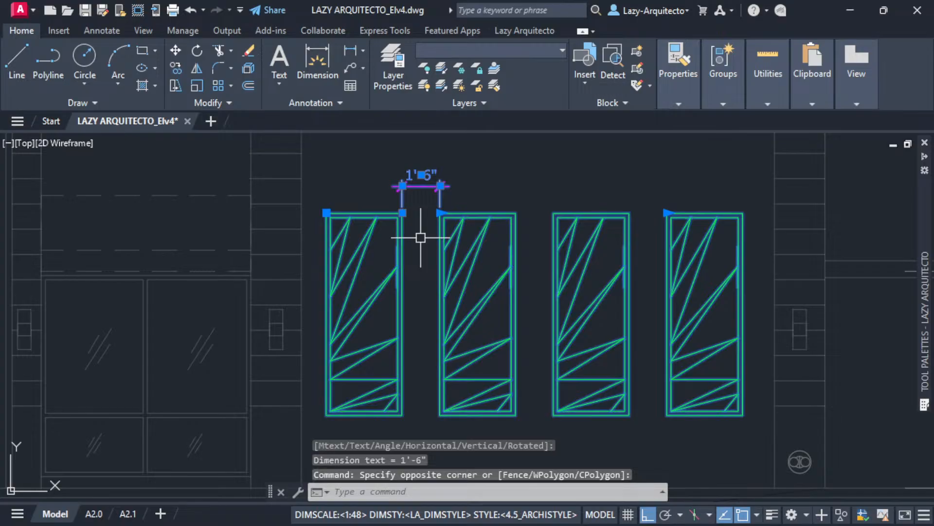
{"action": "key", "text": "Return"}
{"action": "scroll", "coordinate": [417, 209], "scroll_direction": "up", "scroll_amount": 3}
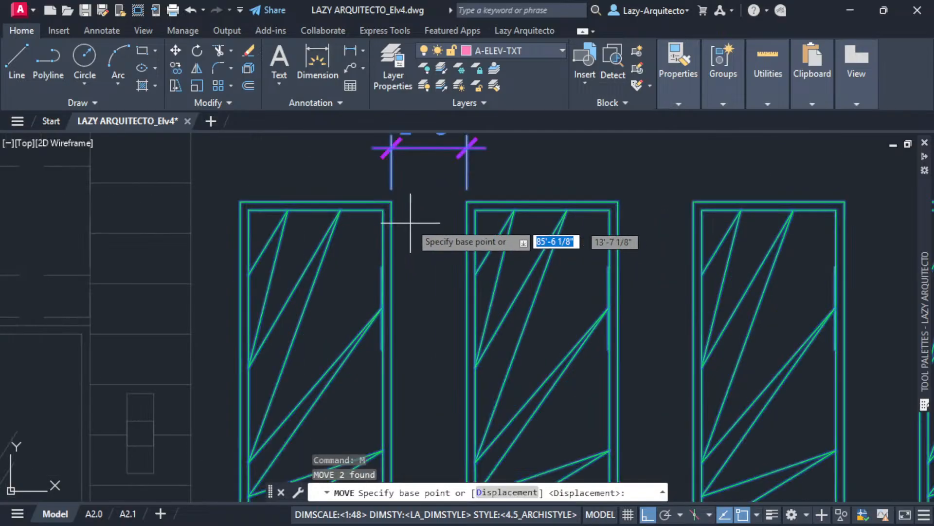
{"action": "left_click", "coordinate": [391, 201]}
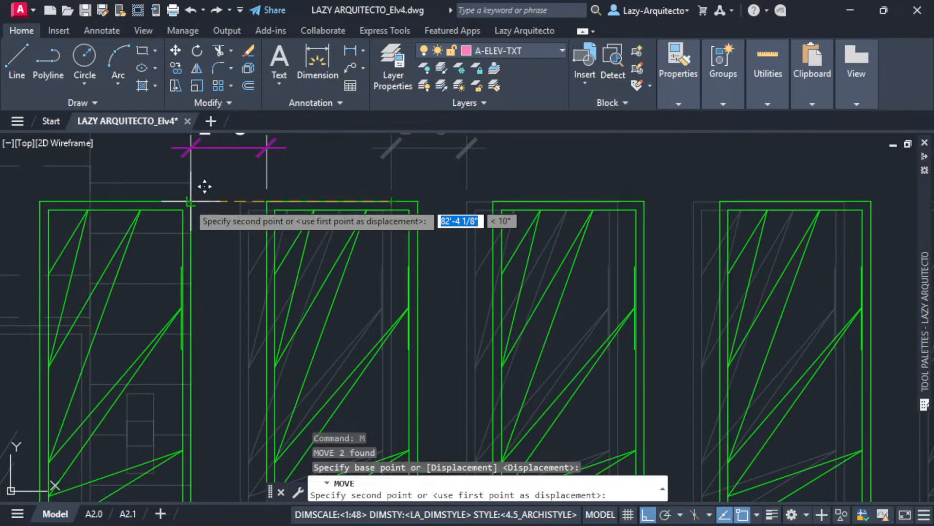
{"action": "left_click", "coordinate": [189, 201]}
{"action": "scroll", "coordinate": [205, 264], "scroll_direction": "down", "scroll_amount": 3}
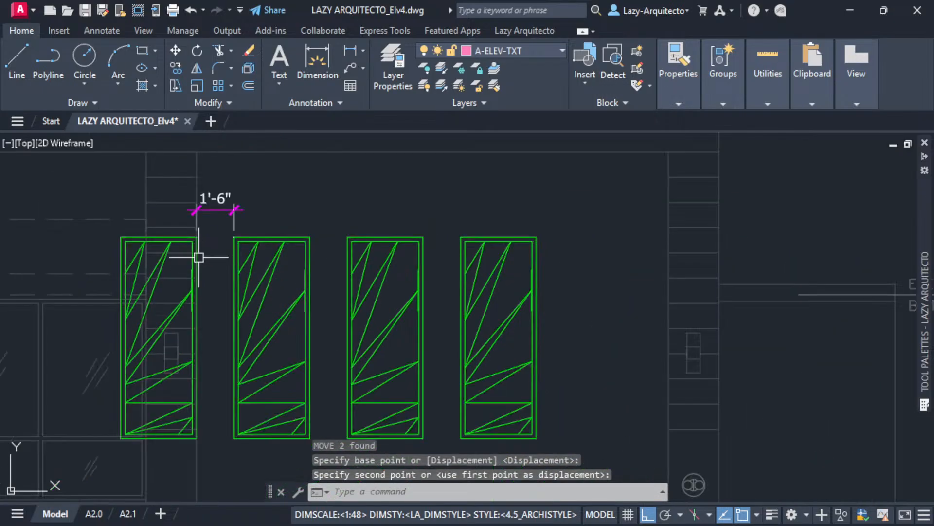
Step: Examine the wall opening bounded by the inner edges of the left and right piers
{"action": "left_click", "coordinate": [197, 161]}
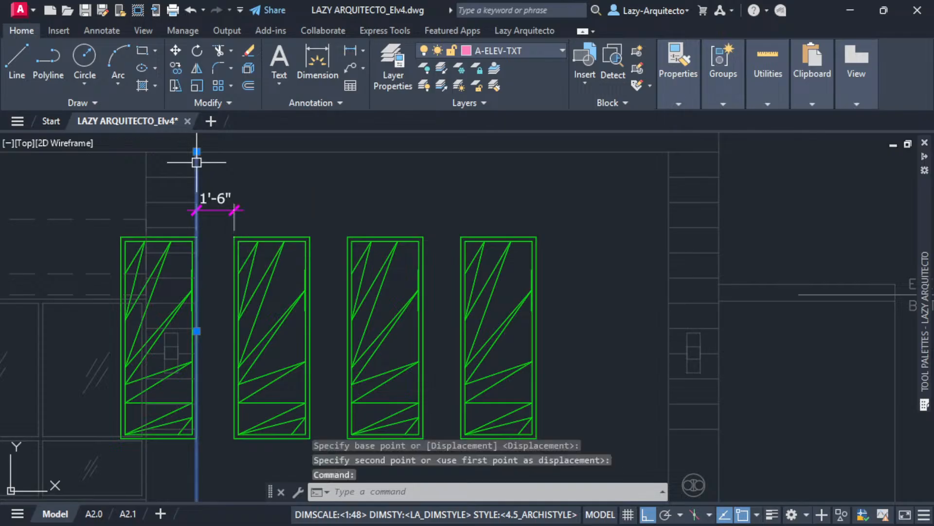
{"action": "left_click", "coordinate": [667, 164]}
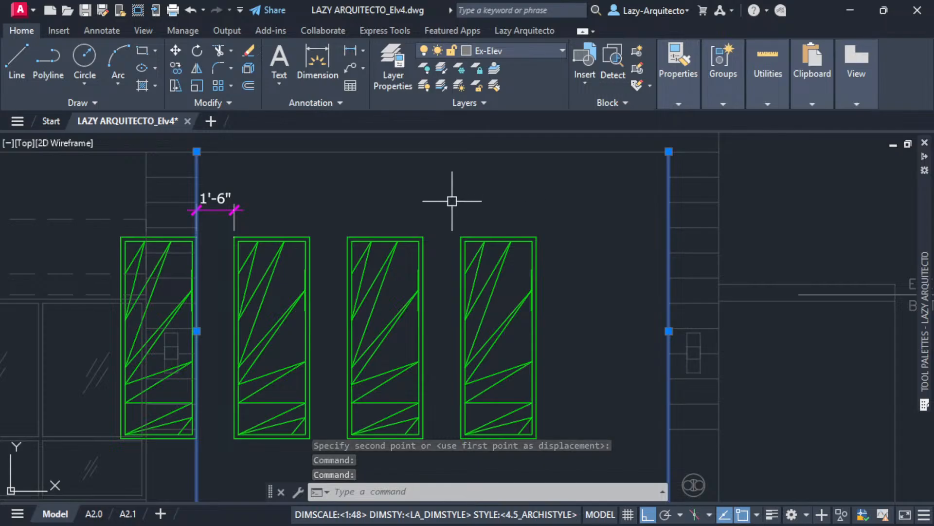
{"action": "scroll", "coordinate": [452, 200], "scroll_direction": "down", "scroll_amount": 3}
{"action": "scroll", "coordinate": [302, 254], "scroll_direction": "up", "scroll_amount": 3}
{"action": "key", "text": "Escape"}
{"action": "scroll", "coordinate": [364, 224], "scroll_direction": "up", "scroll_amount": 3}
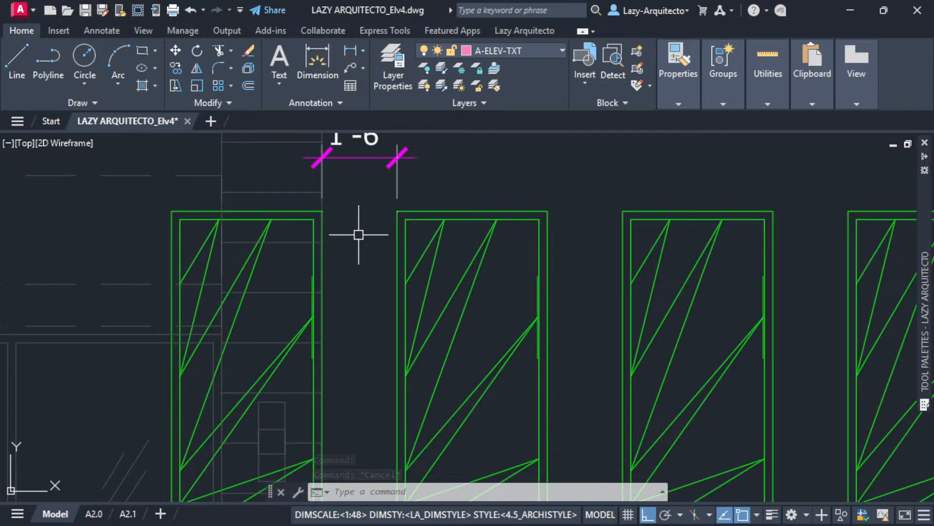
{"action": "scroll", "coordinate": [359, 233], "scroll_direction": "down", "scroll_amount": 2}
Step: Increase the window array's column count to 5
{"action": "left_click", "coordinate": [270, 242]}
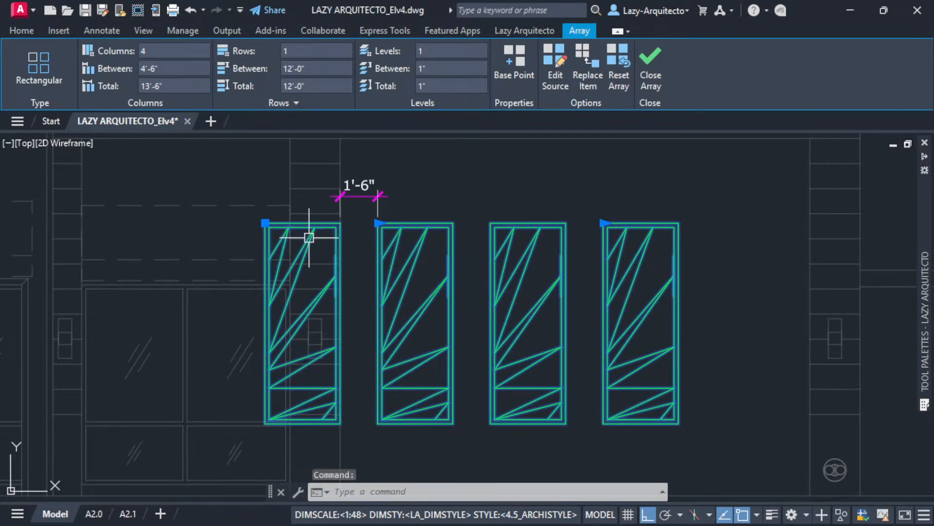
{"action": "scroll", "coordinate": [340, 223], "scroll_direction": "up", "scroll_amount": 5}
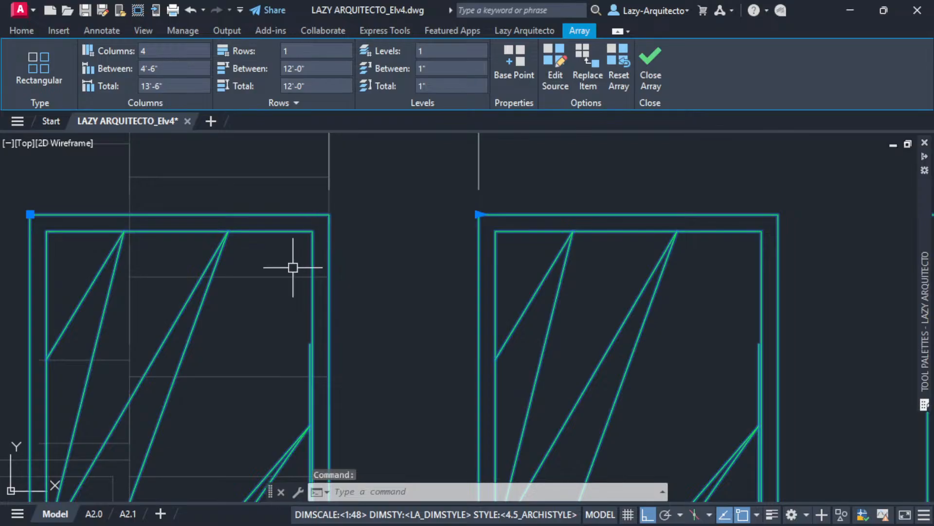
{"action": "scroll", "coordinate": [279, 316], "scroll_direction": "down", "scroll_amount": 5}
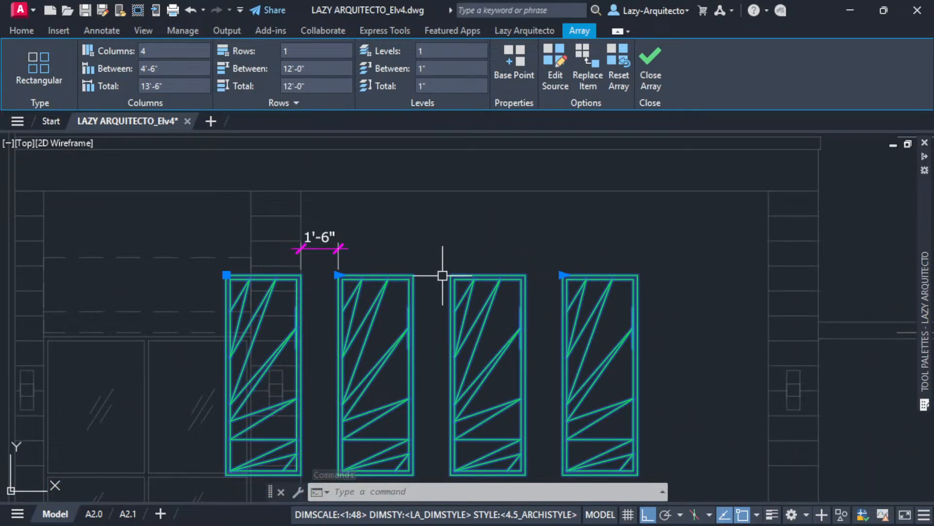
{"action": "middle_click_drag", "start_coordinate": [442, 276], "coordinate": [419, 235]}
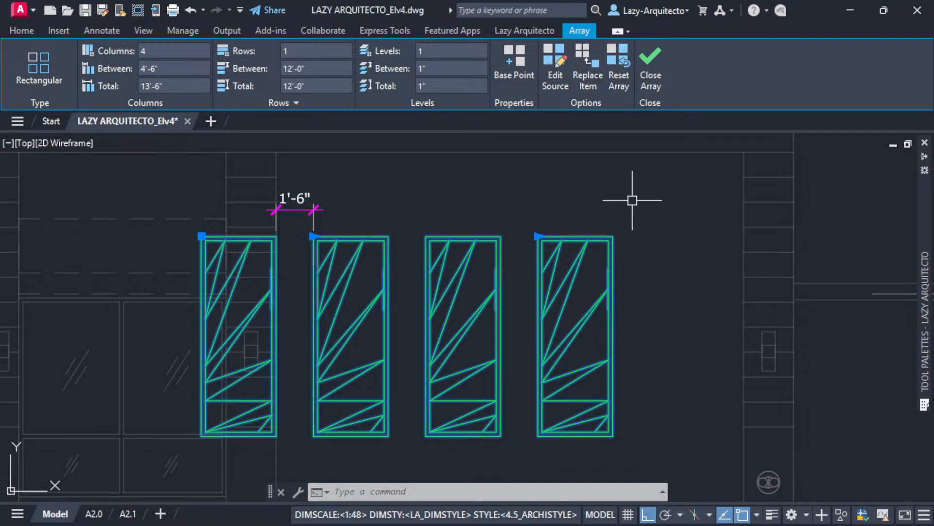
{"action": "left_click", "coordinate": [538, 237]}
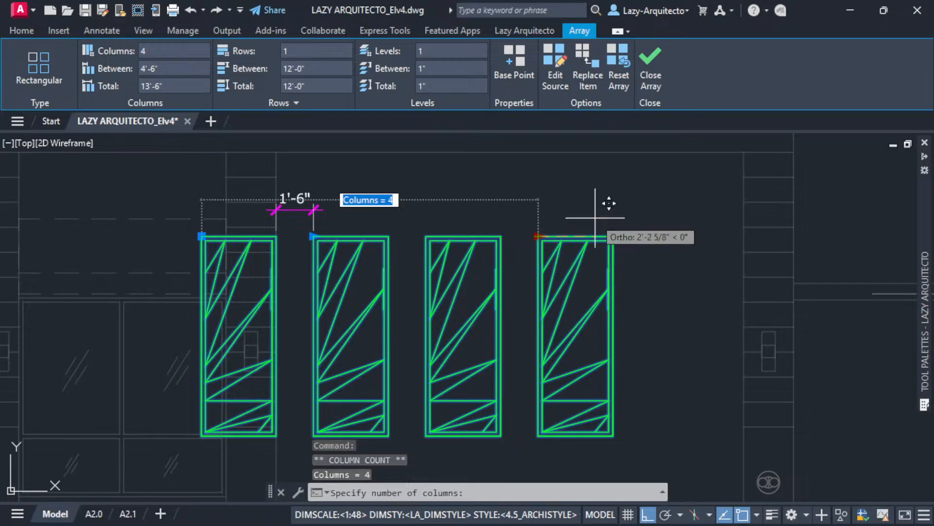
{"action": "left_click", "coordinate": [668, 216]}
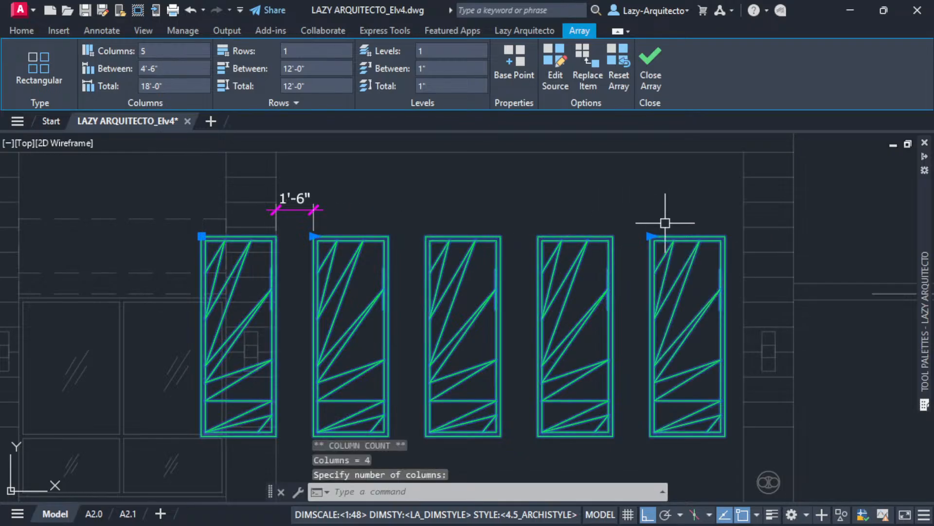
Step: Examine the space between the last arrayed window and the right pier's inner edge
{"action": "middle_click_drag", "start_coordinate": [642, 271], "coordinate": [506, 246]}
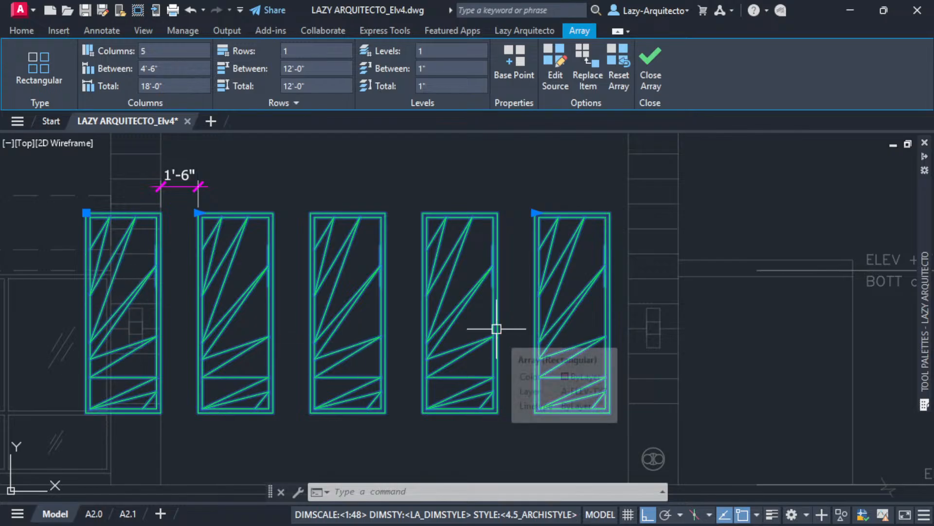
{"action": "middle_click_drag", "start_coordinate": [509, 323], "coordinate": [365, 344]}
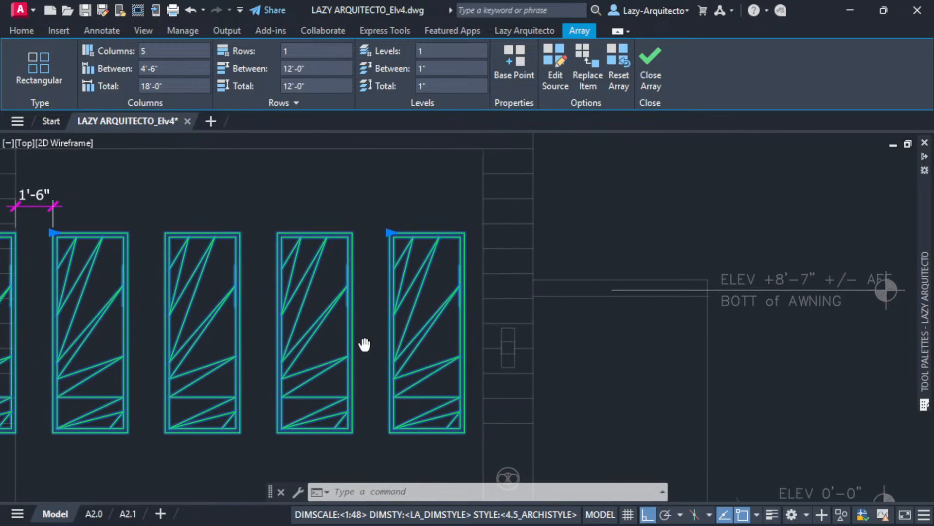
{"action": "scroll", "coordinate": [484, 270], "scroll_direction": "up", "scroll_amount": 5}
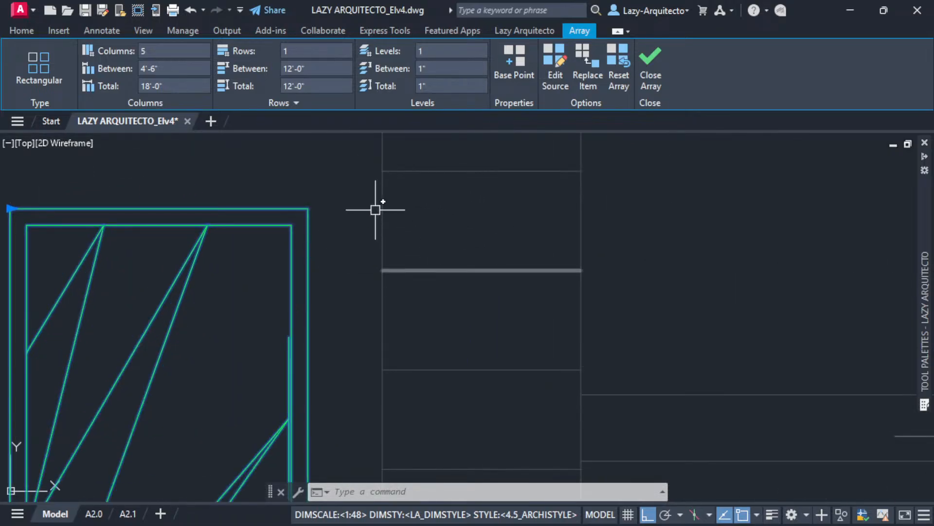
{"action": "scroll", "coordinate": [347, 237], "scroll_direction": "down", "scroll_amount": 3}
{"action": "scroll", "coordinate": [383, 222], "scroll_direction": "up", "scroll_amount": 6}
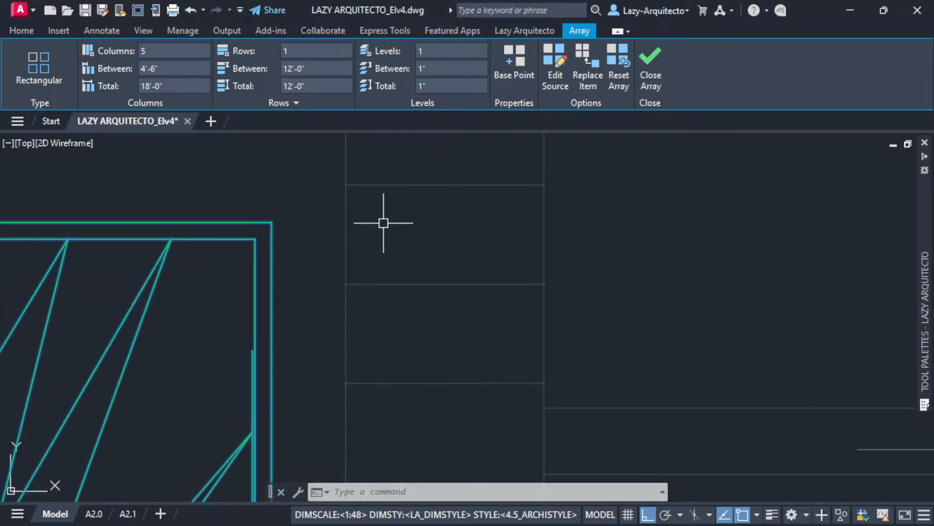
{"action": "scroll", "coordinate": [359, 259], "scroll_direction": "down", "scroll_amount": 6}
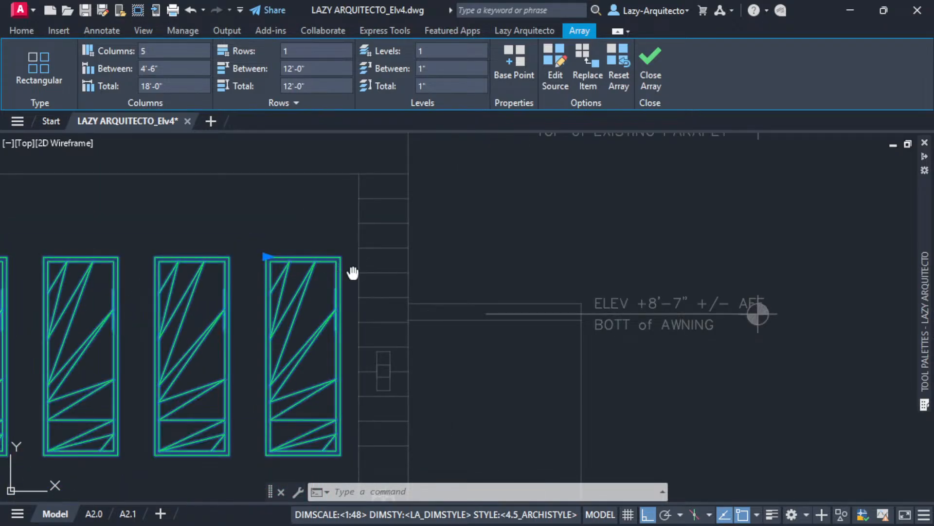
{"action": "middle_click_drag", "start_coordinate": [353, 274], "coordinate": [468, 261]}
Step: Add a linear dimension above the gap between the fourth and fifth windows
{"action": "scroll", "coordinate": [407, 245], "scroll_direction": "up", "scroll_amount": 6}
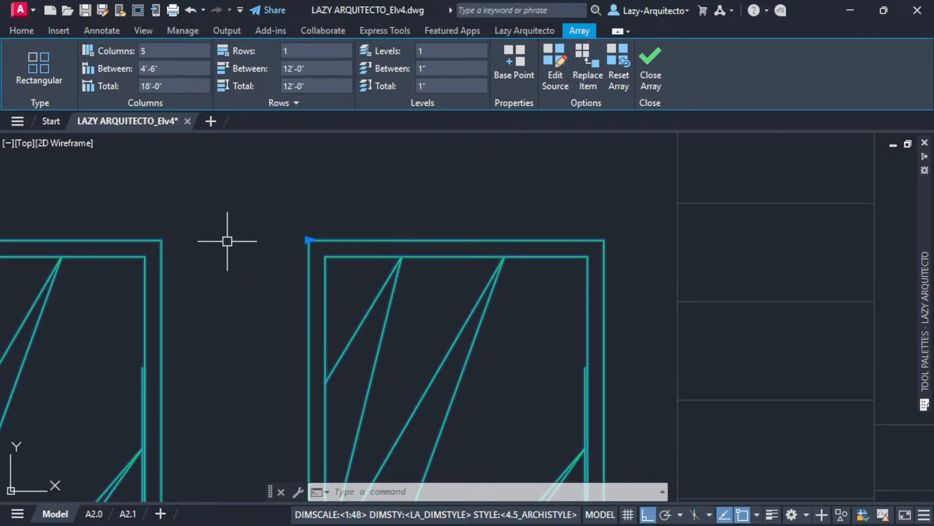
{"action": "type", "text": "li"}
{"action": "key", "text": "Return"}
{"action": "left_click", "coordinate": [161, 240]}
{"action": "left_click", "coordinate": [309, 240]}
{"action": "scroll", "coordinate": [296, 228], "scroll_direction": "down", "scroll_amount": 6}
{"action": "left_click", "coordinate": [289, 193]}
{"action": "middle_click_drag", "start_coordinate": [291, 245], "coordinate": [379, 286]}
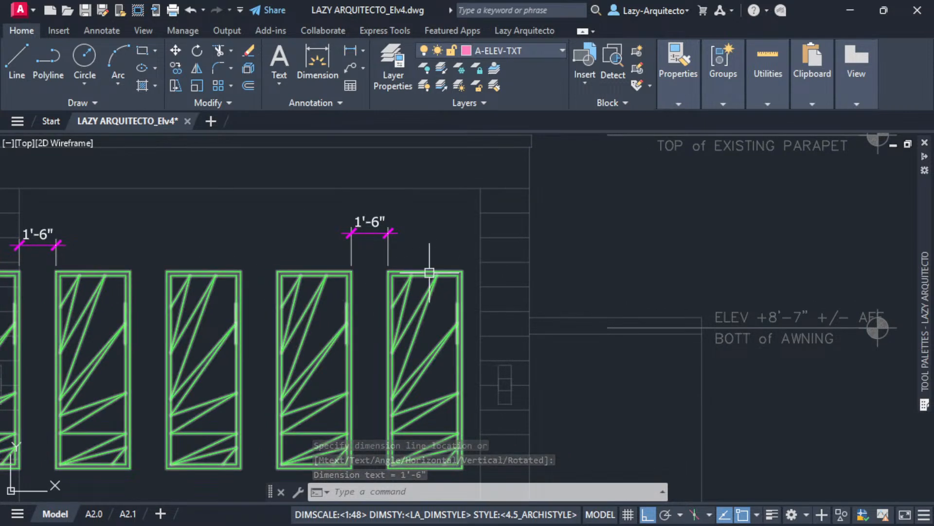
Step: Increase the window array's column count to 6 and delete the dimension between the fourth and fifth windows
{"action": "left_click", "coordinate": [430, 274]}
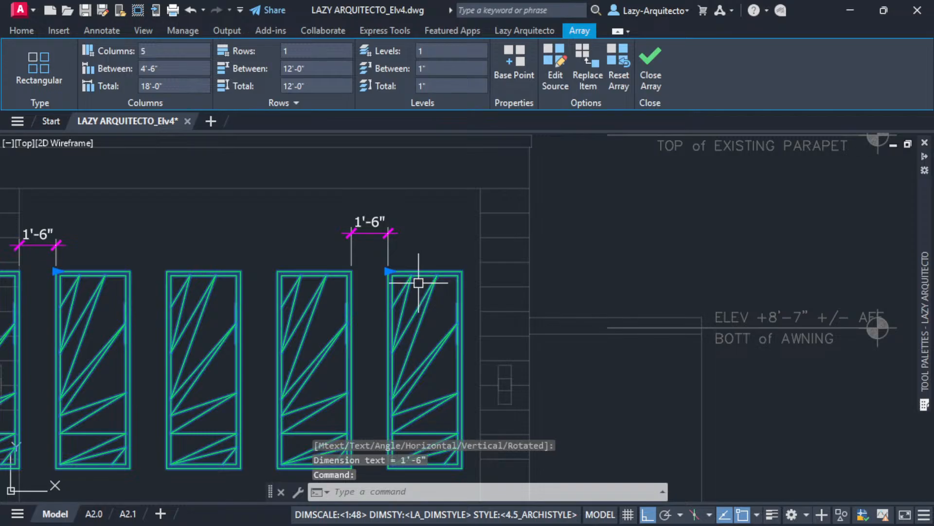
{"action": "left_click", "coordinate": [386, 272]}
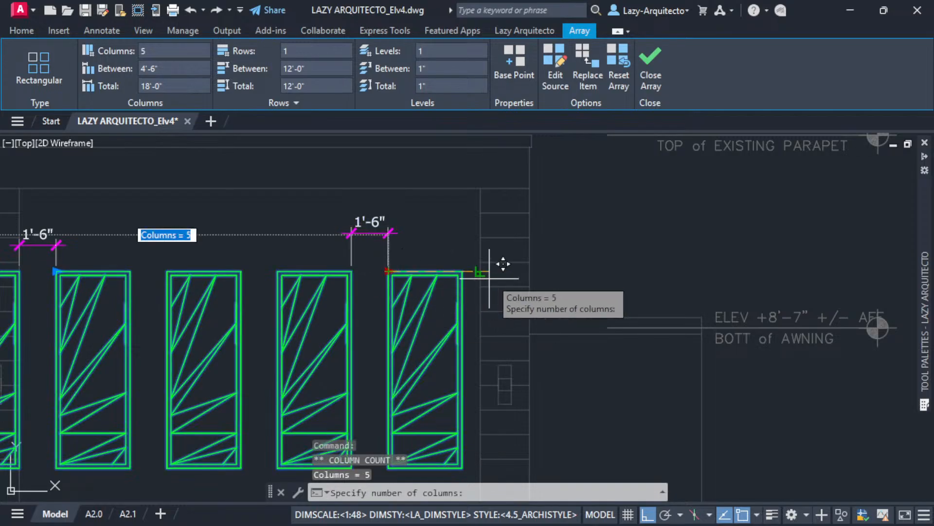
{"action": "left_click", "coordinate": [517, 278]}
{"action": "mouse_move", "coordinate": [430, 243]}
{"action": "middle_mouse_down"}
{"action": "mouse_move", "coordinate": [404, 242]}
{"action": "mouse_move", "coordinate": [454, 244]}
{"action": "middle_mouse_up"}
{"action": "key", "text": "Escape"}
{"action": "left_click", "coordinate": [364, 233]}
{"action": "key", "text": "Delete"}
Step: Adjust the array's total column spacing so the last window's upper-left corner meets the right pier's inner edge
{"action": "left_click", "coordinate": [445, 264]}
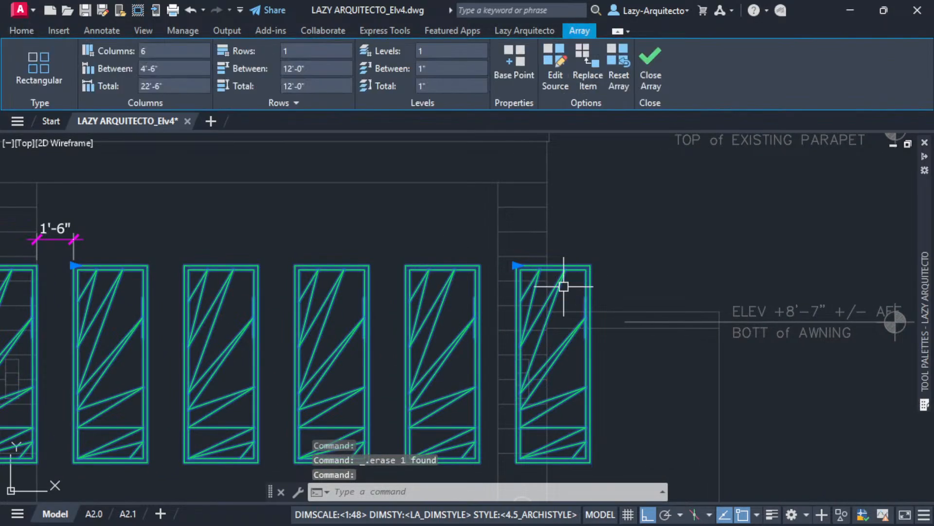
{"action": "scroll", "coordinate": [563, 285], "scroll_direction": "down", "scroll_amount": 3}
{"action": "scroll", "coordinate": [562, 292], "scroll_direction": "up", "scroll_amount": 3}
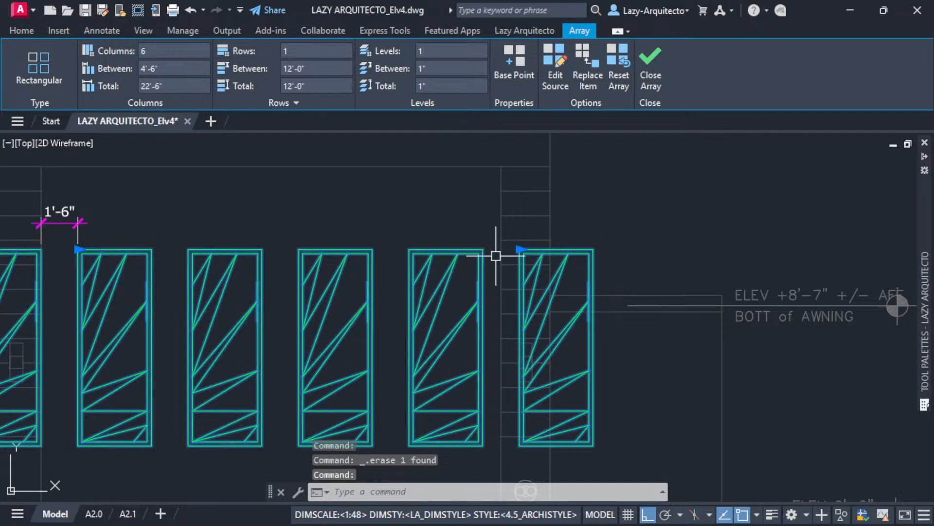
{"action": "scroll", "coordinate": [508, 254], "scroll_direction": "up", "scroll_amount": 6}
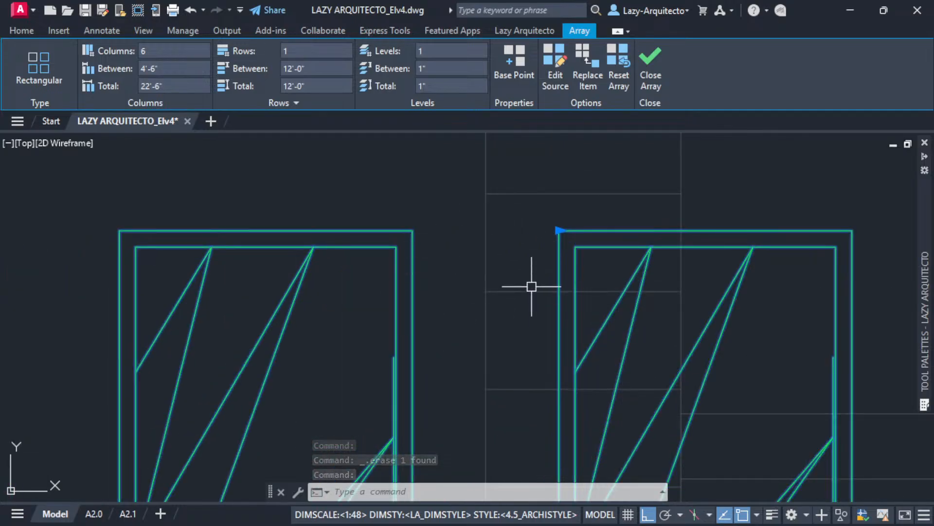
{"action": "scroll", "coordinate": [517, 297], "scroll_direction": "down", "scroll_amount": 5}
{"action": "middle_click_drag", "start_coordinate": [520, 332], "coordinate": [579, 289]}
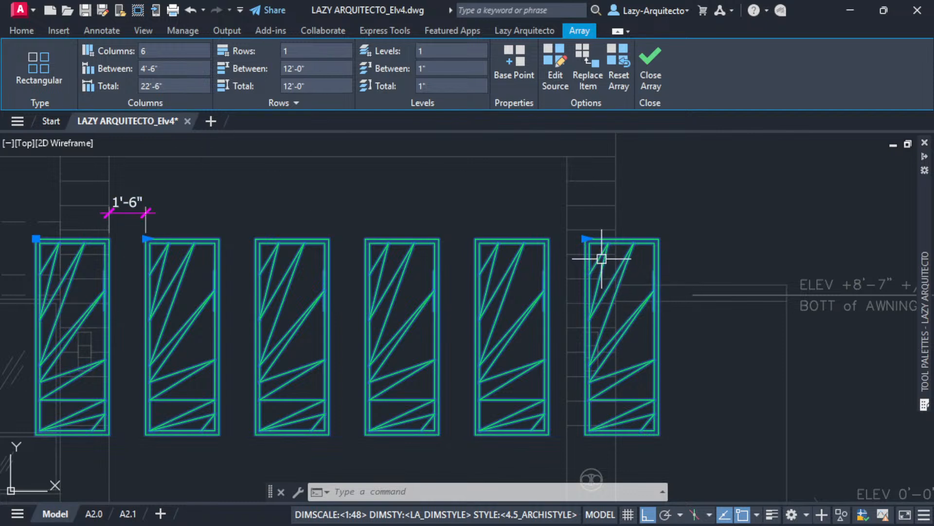
{"action": "mouse_move", "coordinate": [586, 238]}
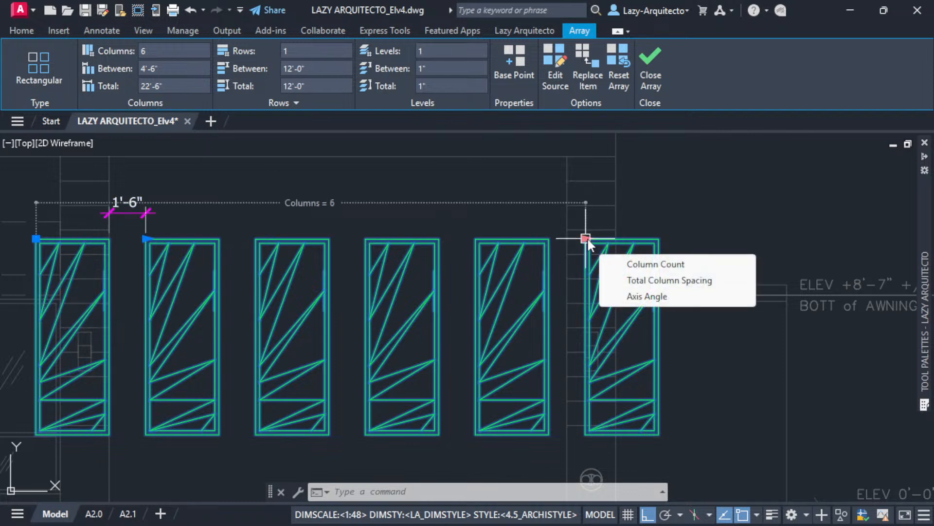
{"action": "left_click", "coordinate": [652, 287]}
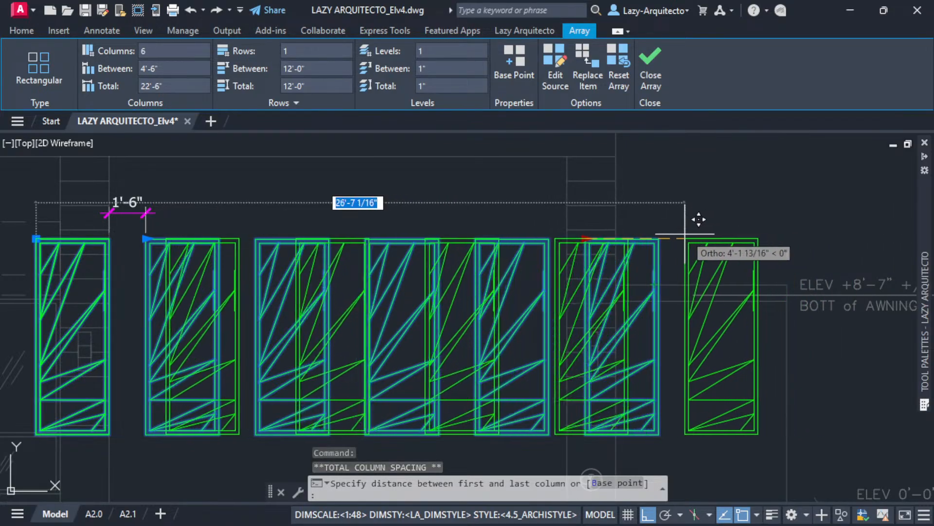
{"action": "left_click", "coordinate": [568, 239]}
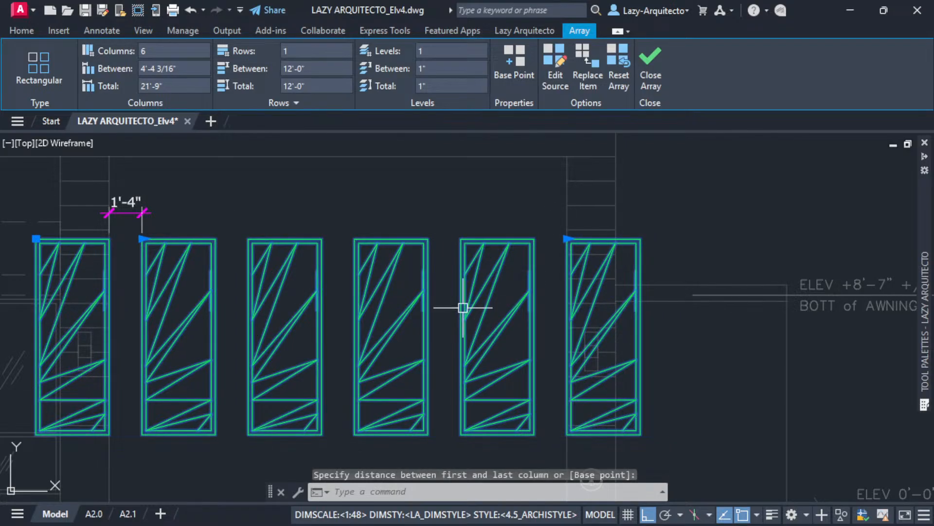
Step: Explode the six-window array and delete the first and last windows that overlap the piers
{"action": "middle_click_drag", "start_coordinate": [465, 306], "coordinate": [495, 290]}
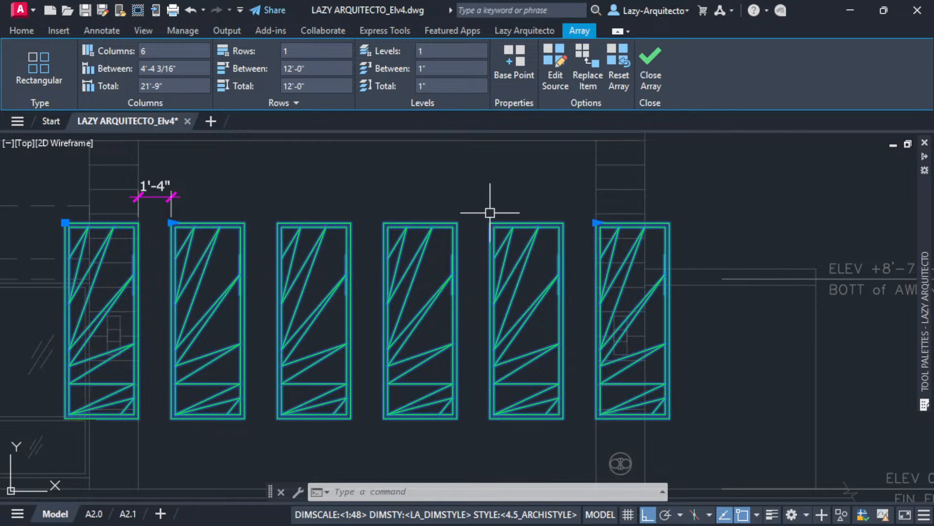
{"action": "key", "text": "Return"}
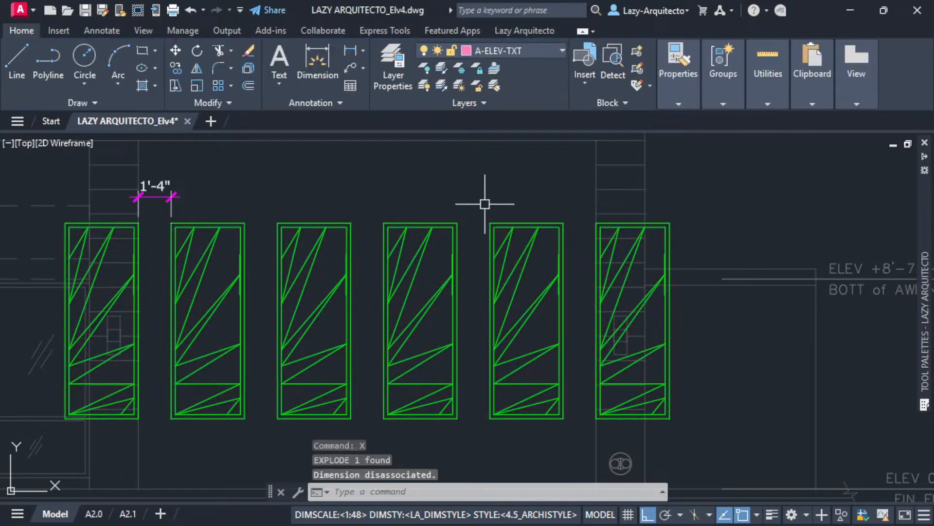
{"action": "left_click", "coordinate": [595, 251]}
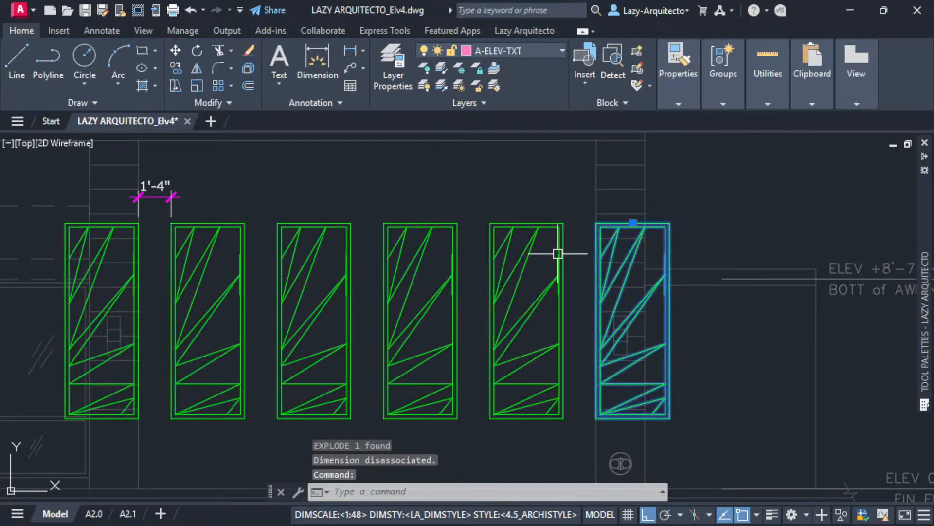
{"action": "left_click", "coordinate": [95, 247]}
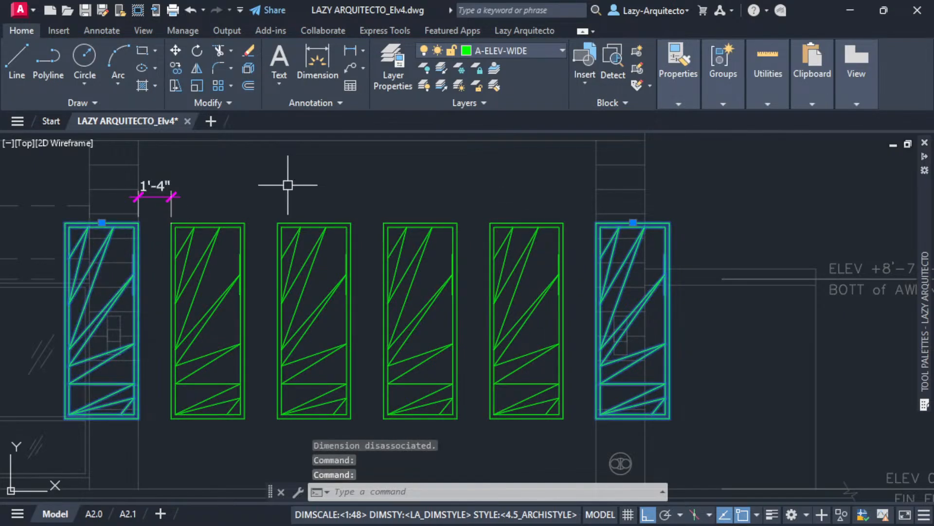
{"action": "key", "text": "Delete"}
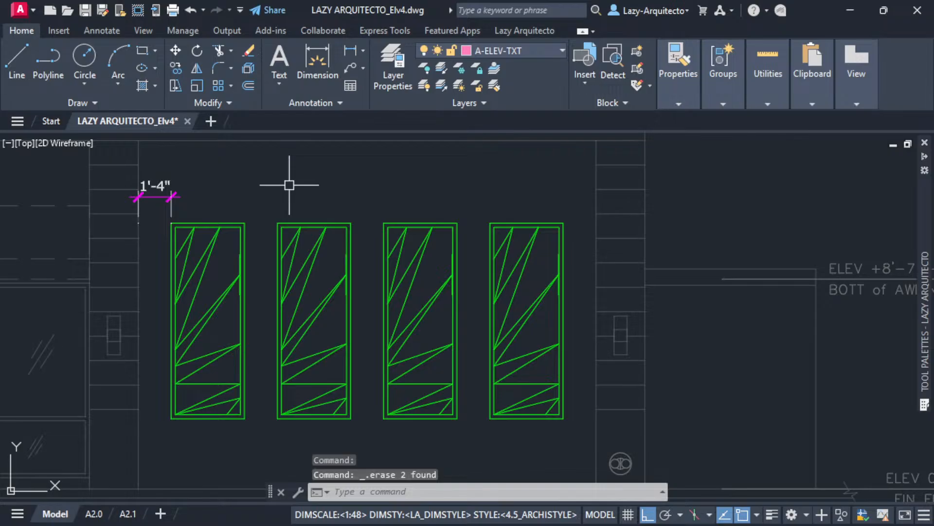
Step: Add linear dimensions above the first–second and second–third window gaps, aligned with the existing dimension at the left pier
{"action": "middle_click_drag", "start_coordinate": [287, 185], "coordinate": [313, 212]}
{"action": "type", "text": "dl"}
{"action": "key", "text": "Return"}
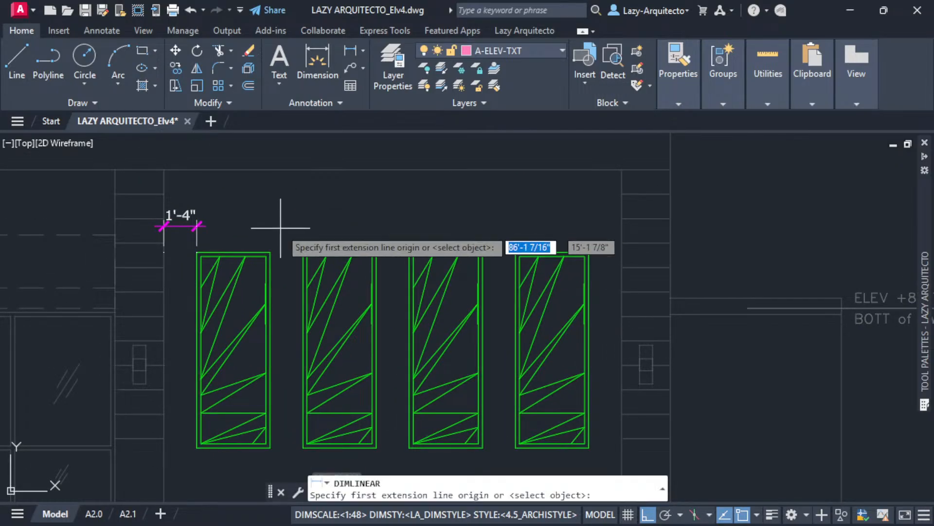
{"action": "left_click", "coordinate": [270, 252]}
{"action": "left_click", "coordinate": [302, 252]}
{"action": "left_click", "coordinate": [273, 225]}
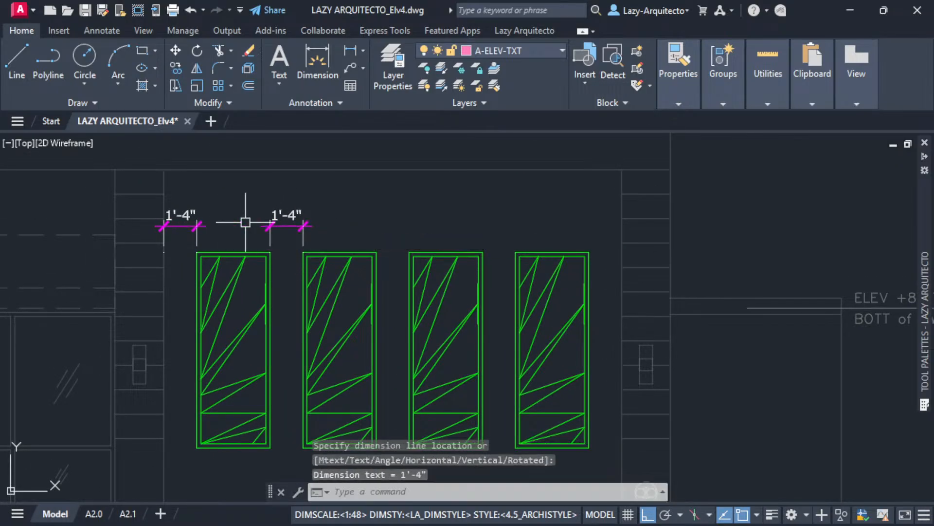
{"action": "key", "text": "Return"}
{"action": "left_click", "coordinate": [376, 252]}
{"action": "left_click", "coordinate": [409, 252]}
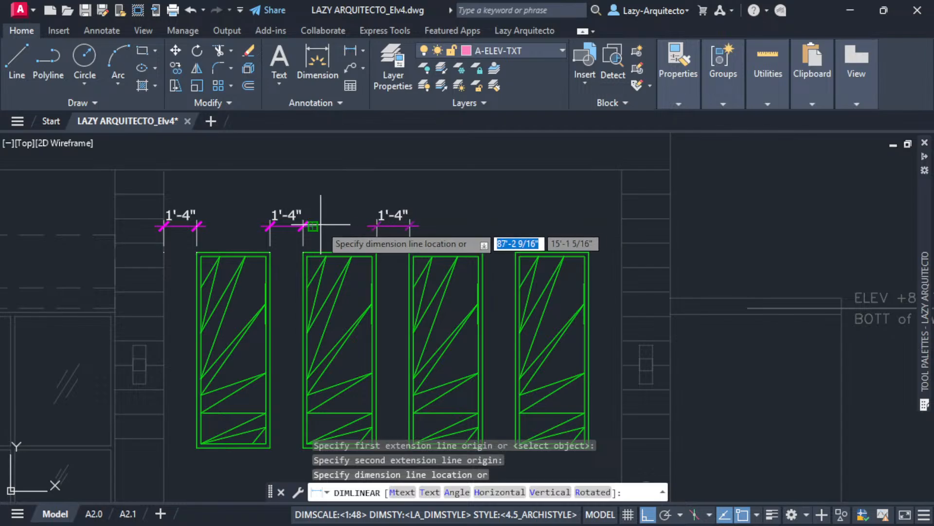
{"action": "left_click", "coordinate": [379, 225]}
Step: Add aligned linear dimensions above the third–fourth window gap and between the fourth window and the right pier's inner edge
{"action": "key", "text": "Return"}
{"action": "left_click", "coordinate": [482, 252]}
{"action": "left_click", "coordinate": [515, 252]}
{"action": "left_click", "coordinate": [487, 225]}
{"action": "key", "text": "Return"}
{"action": "left_click", "coordinate": [589, 253]}
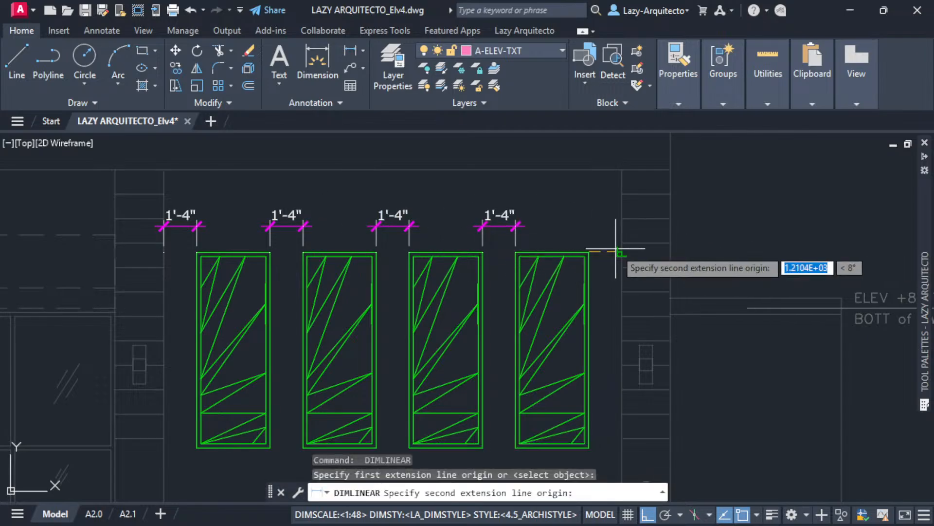
{"action": "left_click", "coordinate": [621, 252]}
{"action": "left_click", "coordinate": [536, 216]}
Step: Examine the four windows, their gap dimensions and the spacing formula text above the building elevation
{"action": "scroll", "coordinate": [480, 269], "scroll_direction": "down", "scroll_amount": 3}
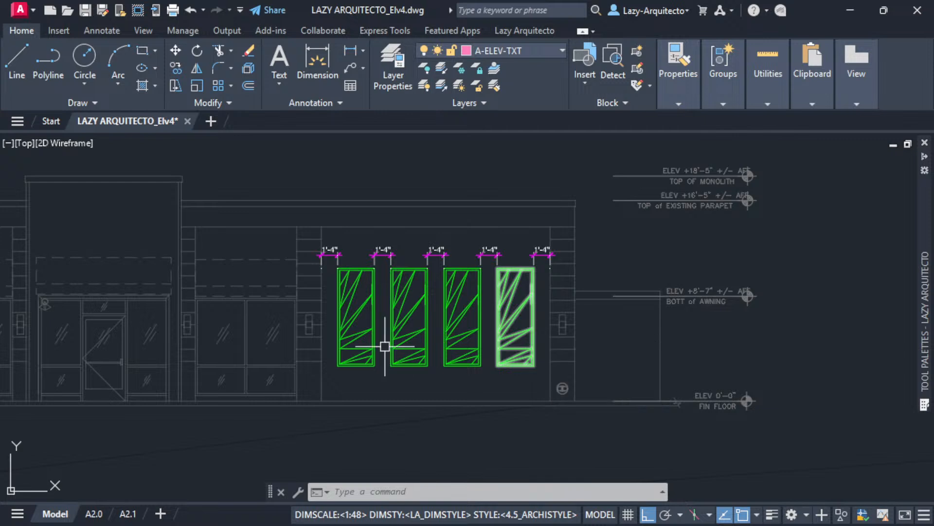
{"action": "scroll", "coordinate": [392, 300], "scroll_direction": "up", "scroll_amount": 3}
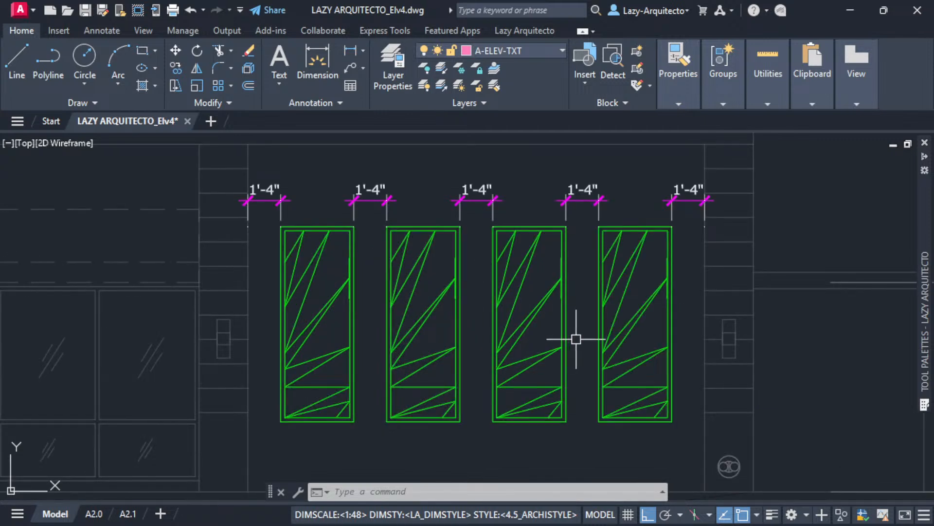
{"action": "scroll", "coordinate": [370, 341], "scroll_direction": "down", "scroll_amount": 3}
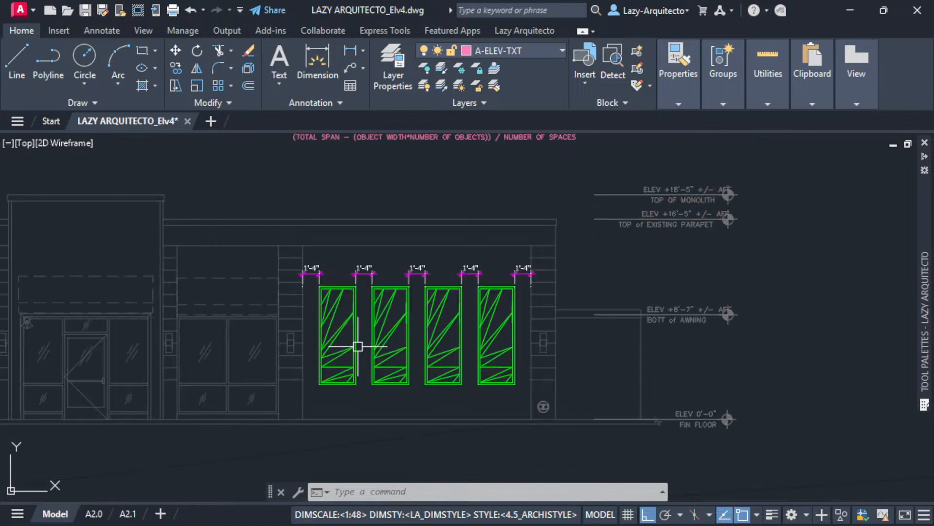
{"action": "scroll", "coordinate": [330, 215], "scroll_direction": "up", "scroll_amount": 1}
{"action": "scroll", "coordinate": [329, 215], "scroll_direction": "up", "scroll_amount": 2}
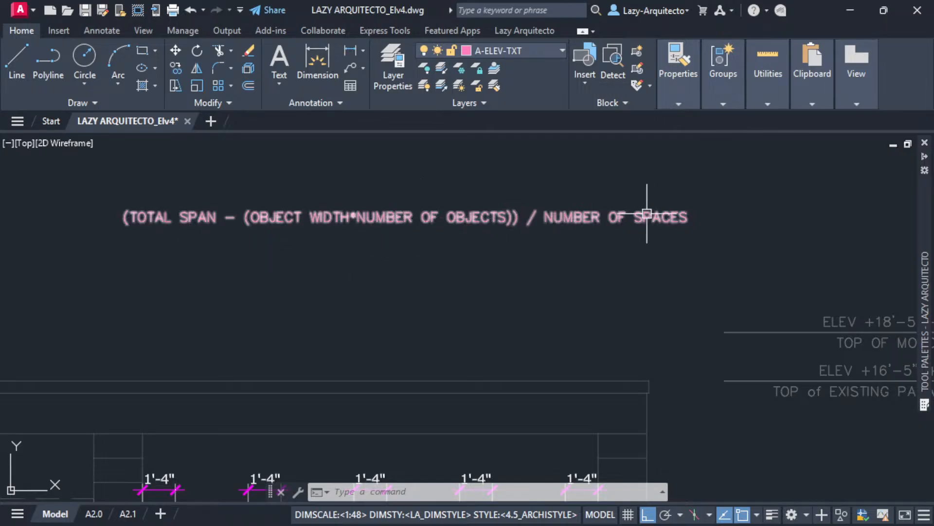
{"action": "scroll", "coordinate": [379, 212], "scroll_direction": "down", "scroll_amount": 2}
{"action": "middle_click_drag", "start_coordinate": [363, 310], "coordinate": [409, 250]}
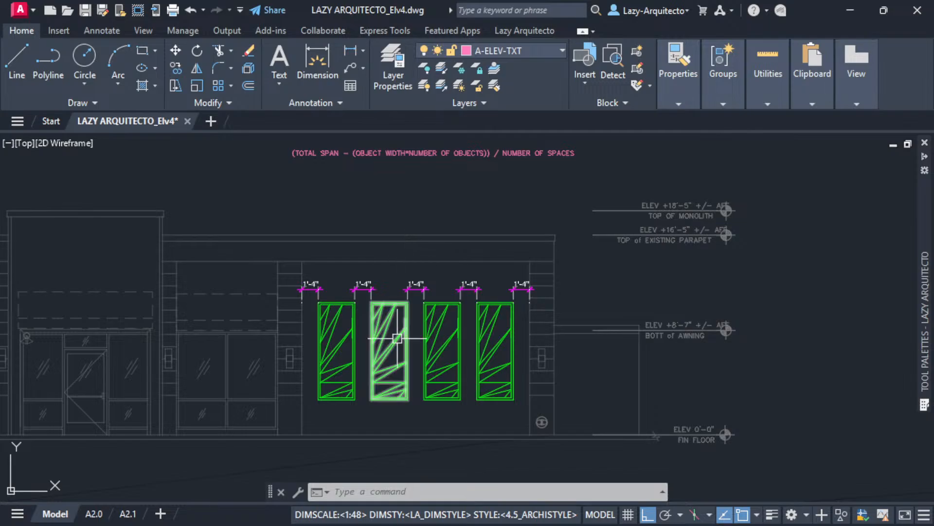
{"action": "scroll", "coordinate": [417, 323], "scroll_direction": "up", "scroll_amount": 2}
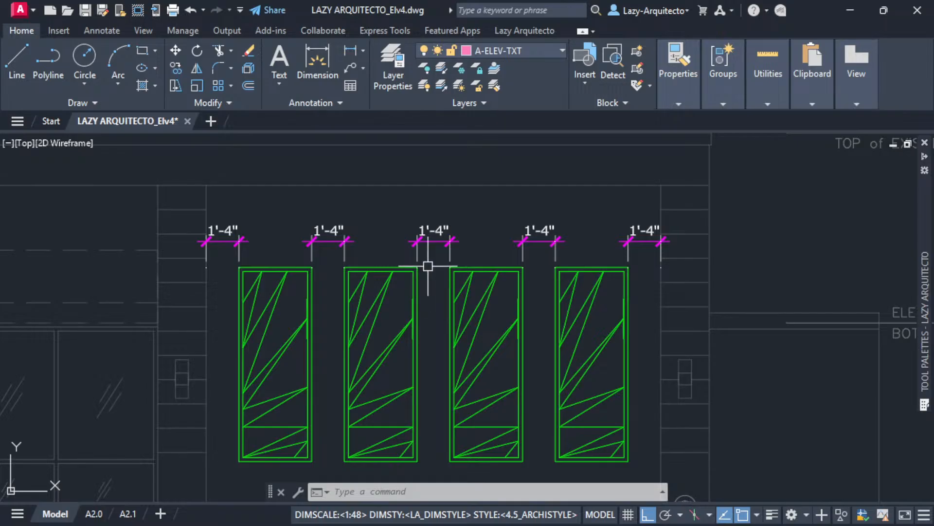
{"action": "scroll", "coordinate": [413, 277], "scroll_direction": "down", "scroll_amount": 6}
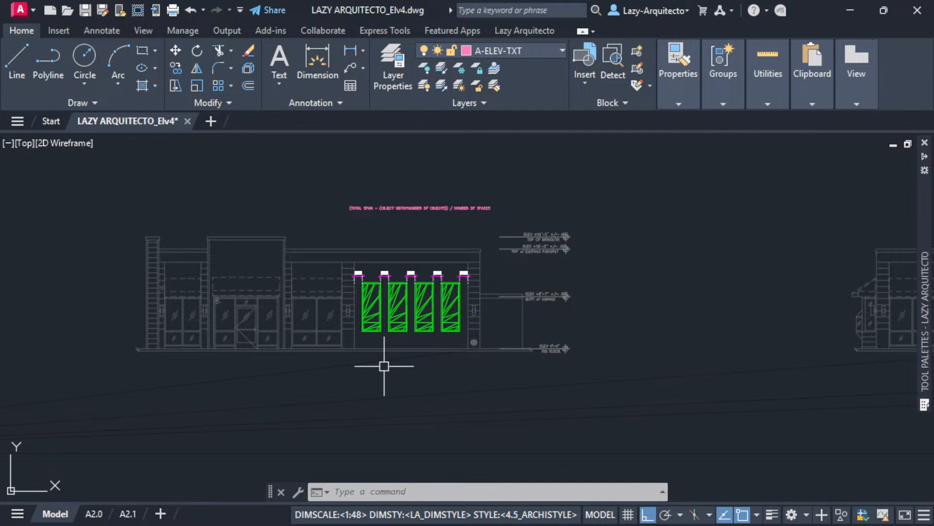
{"action": "scroll", "coordinate": [362, 328], "scroll_direction": "down", "scroll_amount": 2}
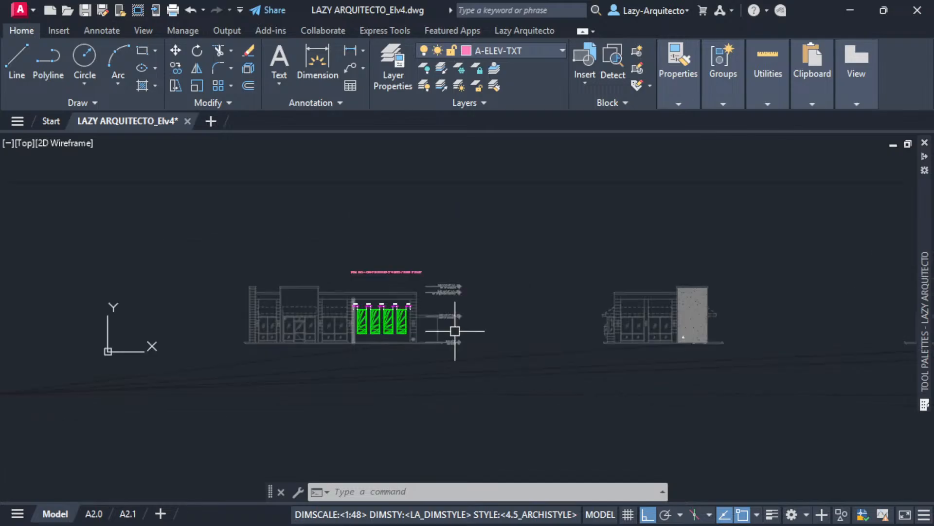
{"action": "scroll", "coordinate": [414, 321], "scroll_direction": "up", "scroll_amount": 2}
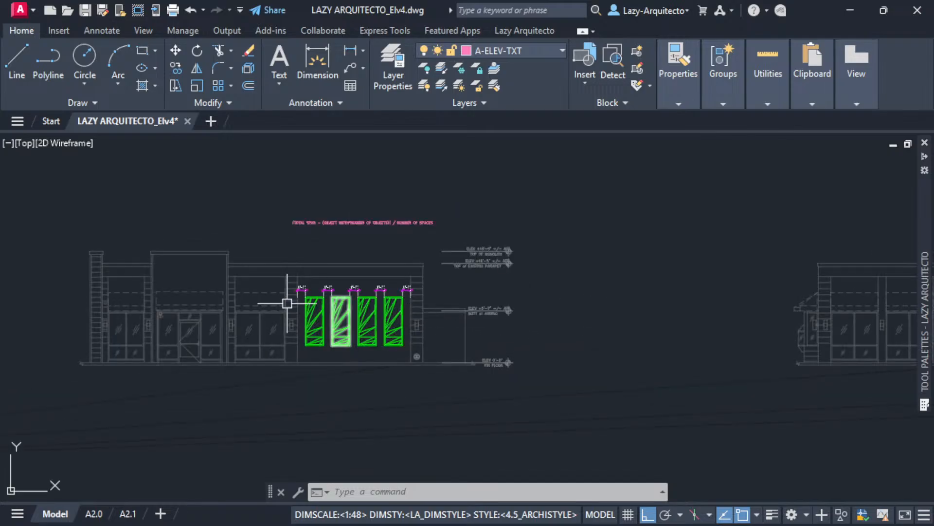
{"action": "scroll", "coordinate": [267, 299], "scroll_direction": "up", "scroll_amount": 3}
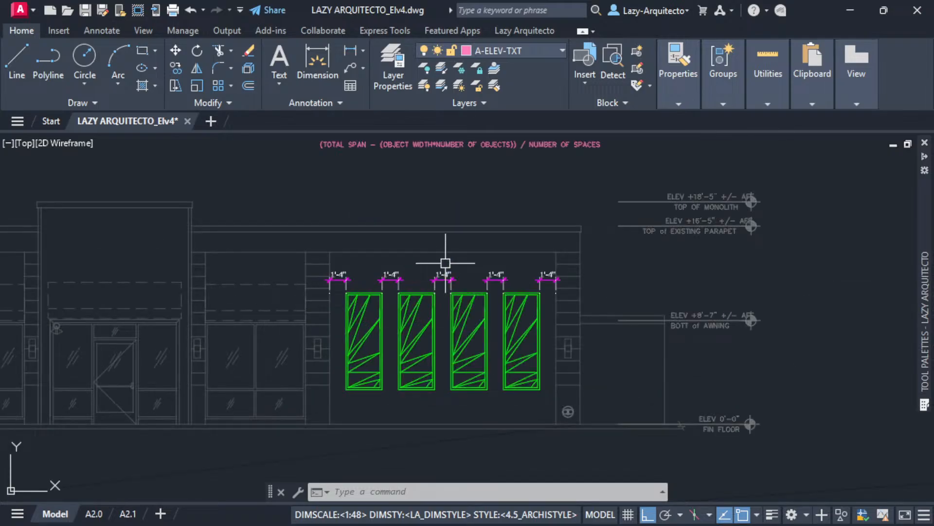